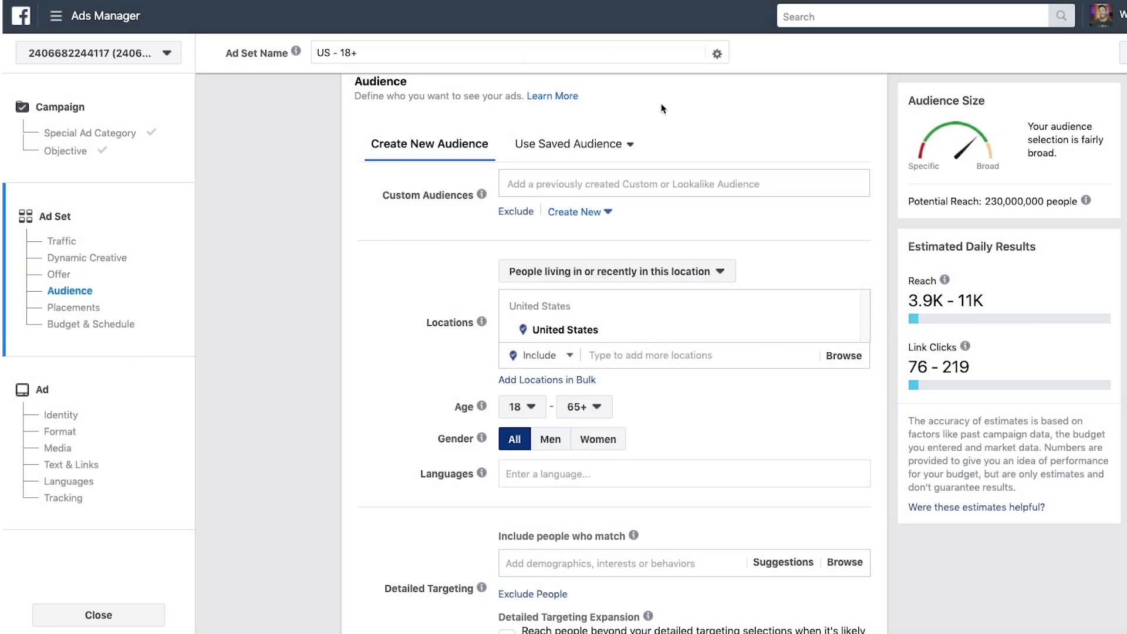
Step: Search the audience locations for "denver", then for "colorado", without adding either suggestion
scroll(662, 112, "down", 3)
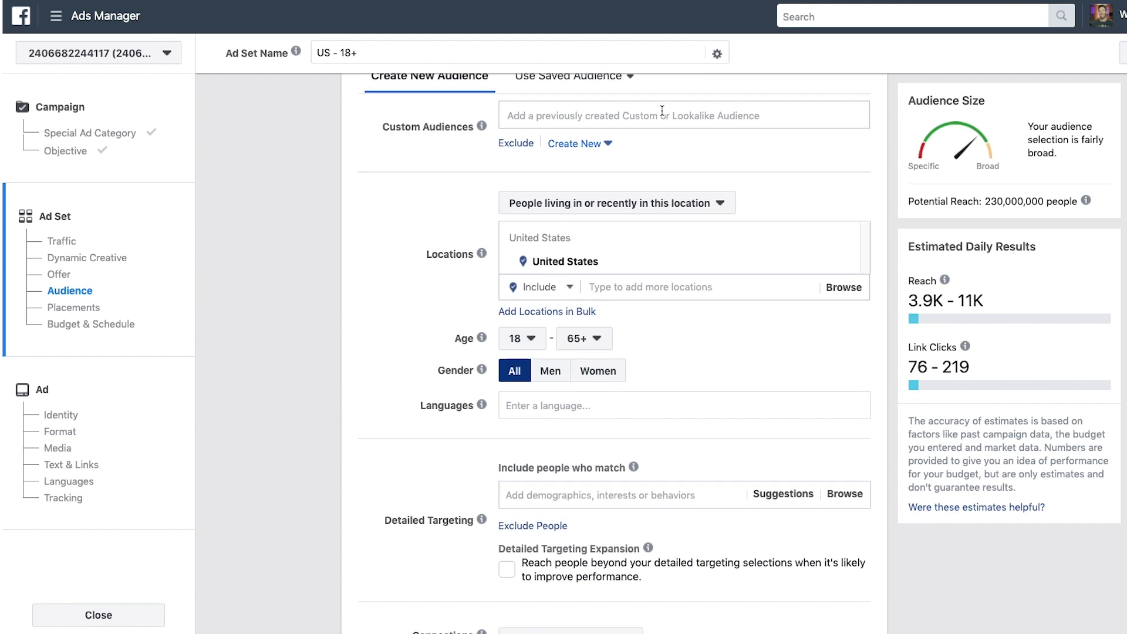
scroll(662, 115, "down", 2)
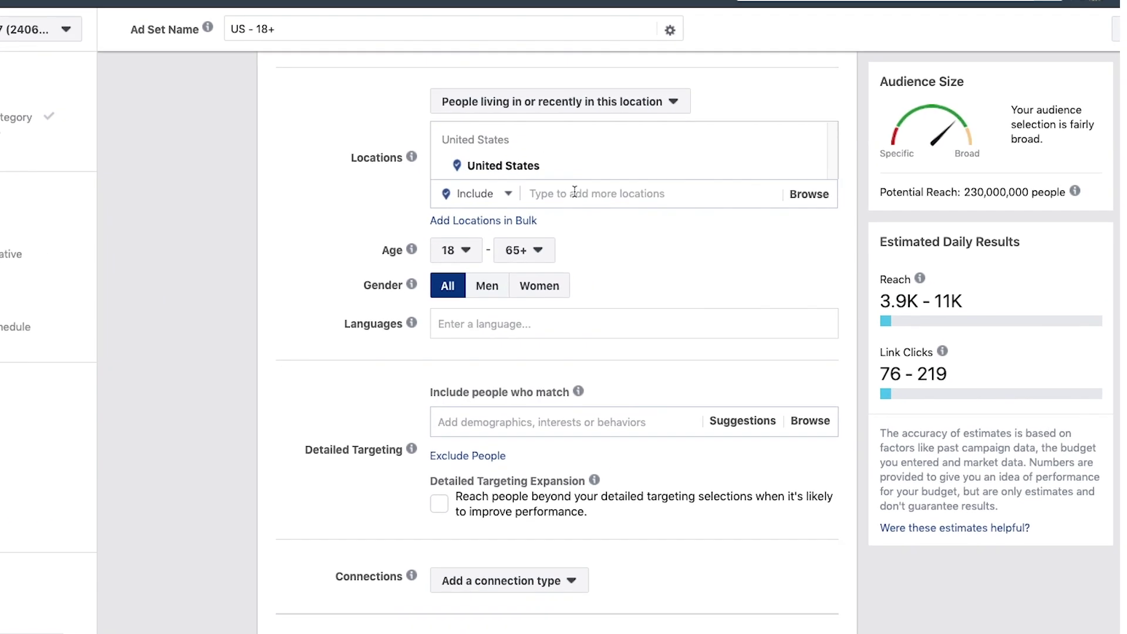
left_click(630, 200)
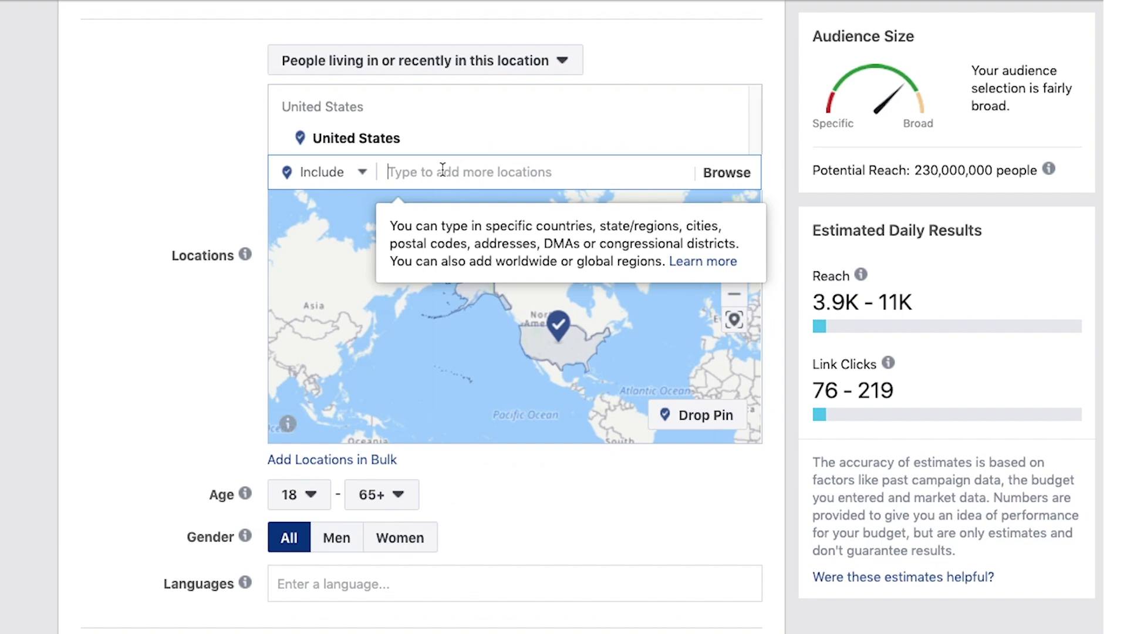
type("denver")
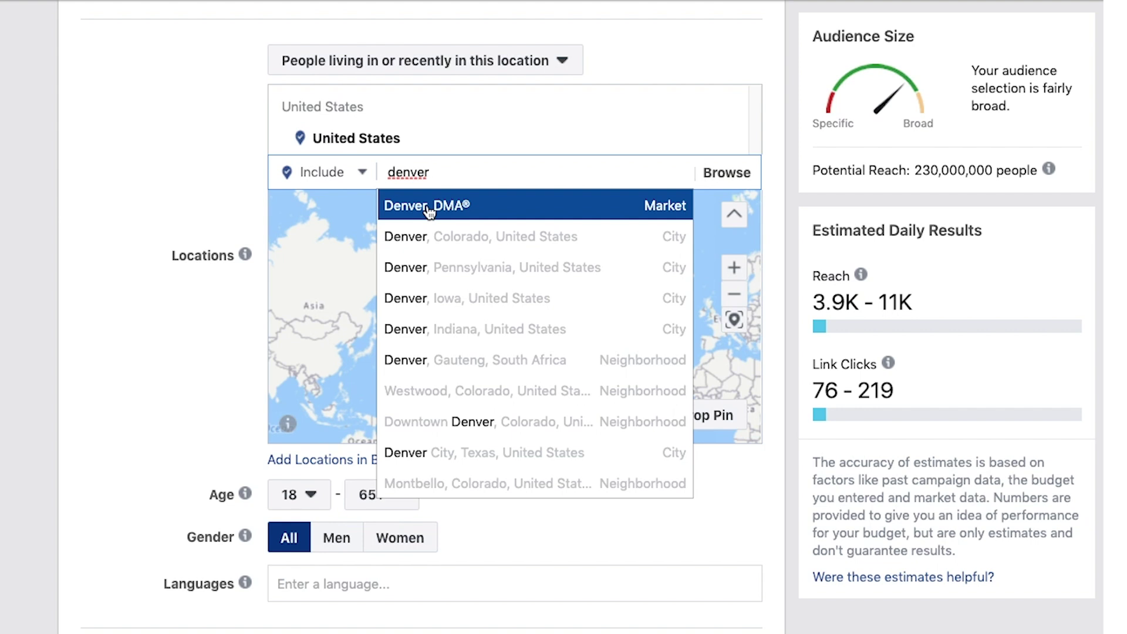
double_click(432, 172)
type("colorado")
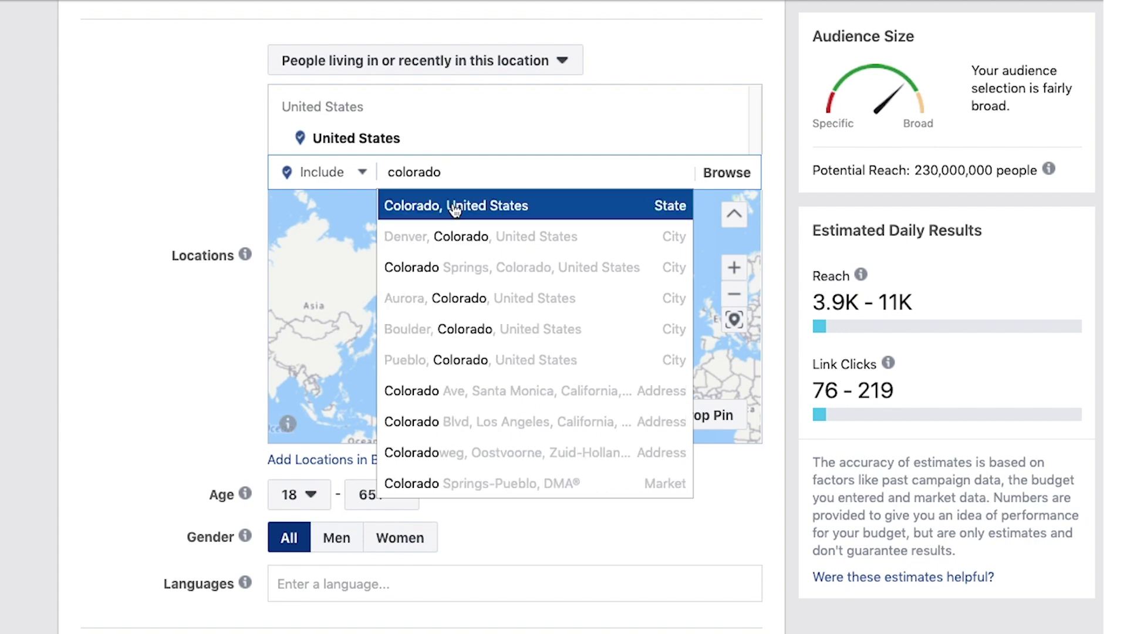
left_click(237, 176)
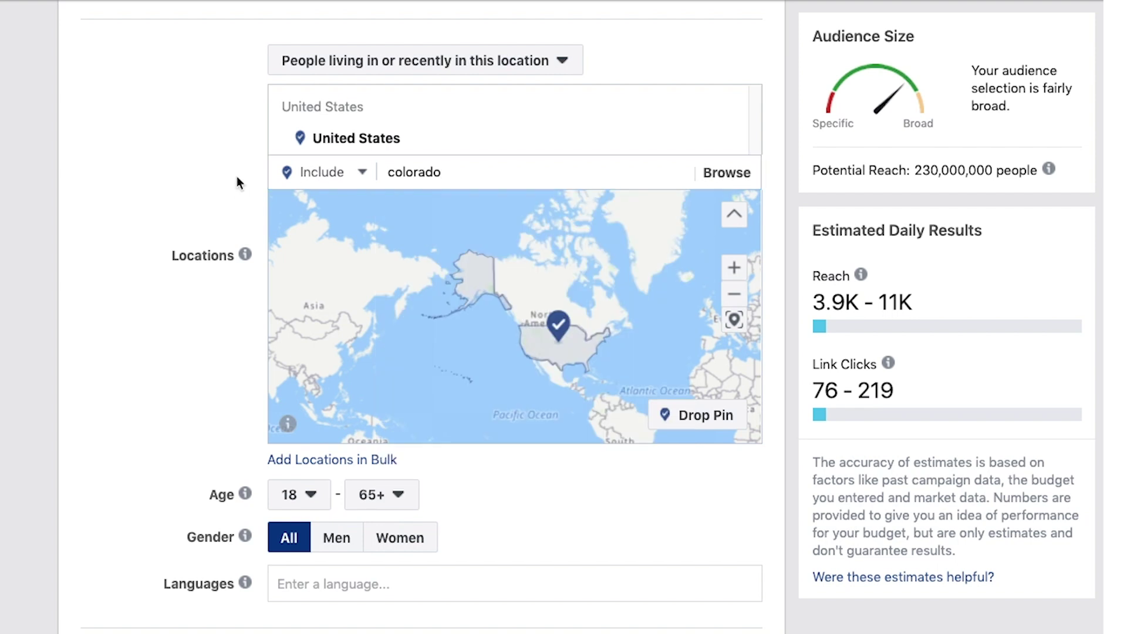
Step: Search the audience locations for ZIP code 60613, then clear the location entry
double_click(414, 172)
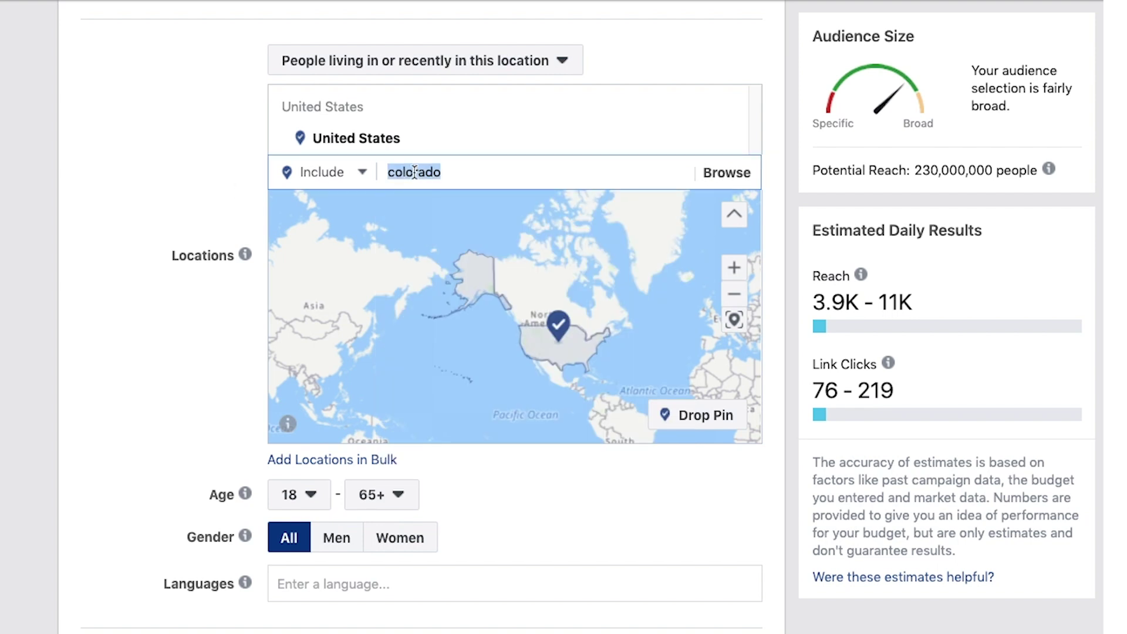
type("60613")
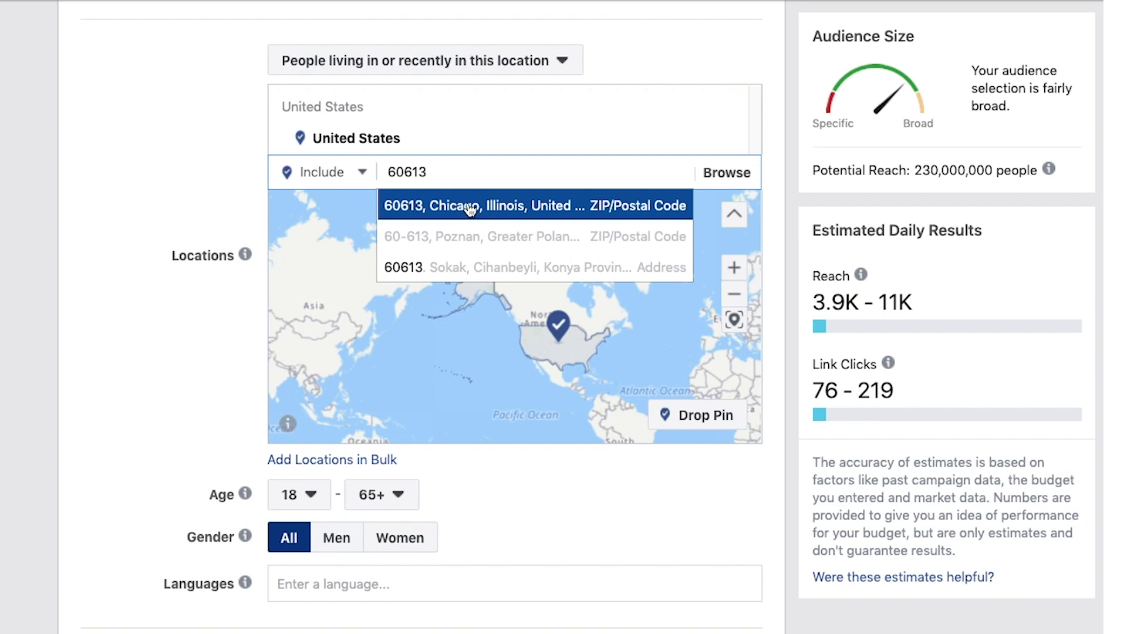
left_click(460, 207)
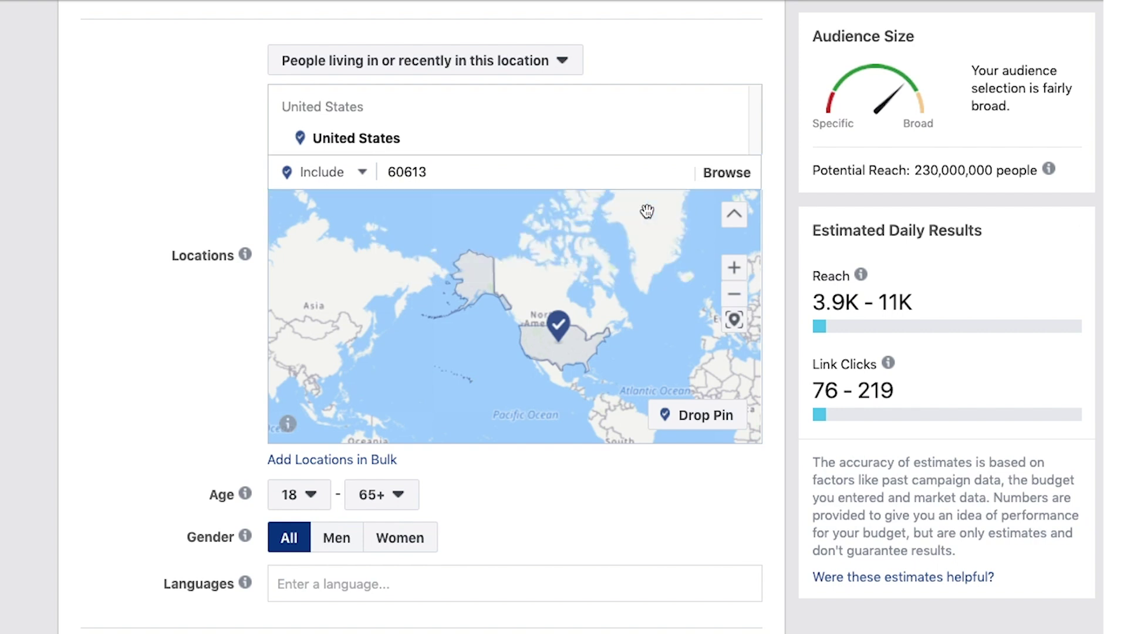
scroll(167, 294, "down", 2)
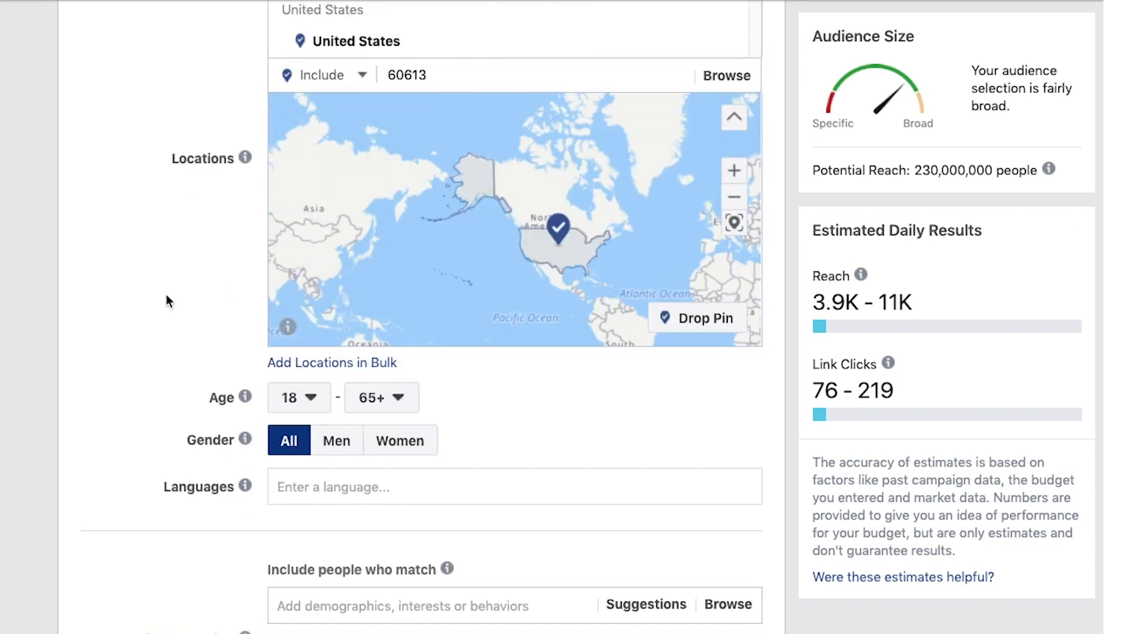
scroll(167, 294, "up", 1)
left_click(428, 108)
left_click_drag(427, 108, 383, 108)
key("BackSpace")
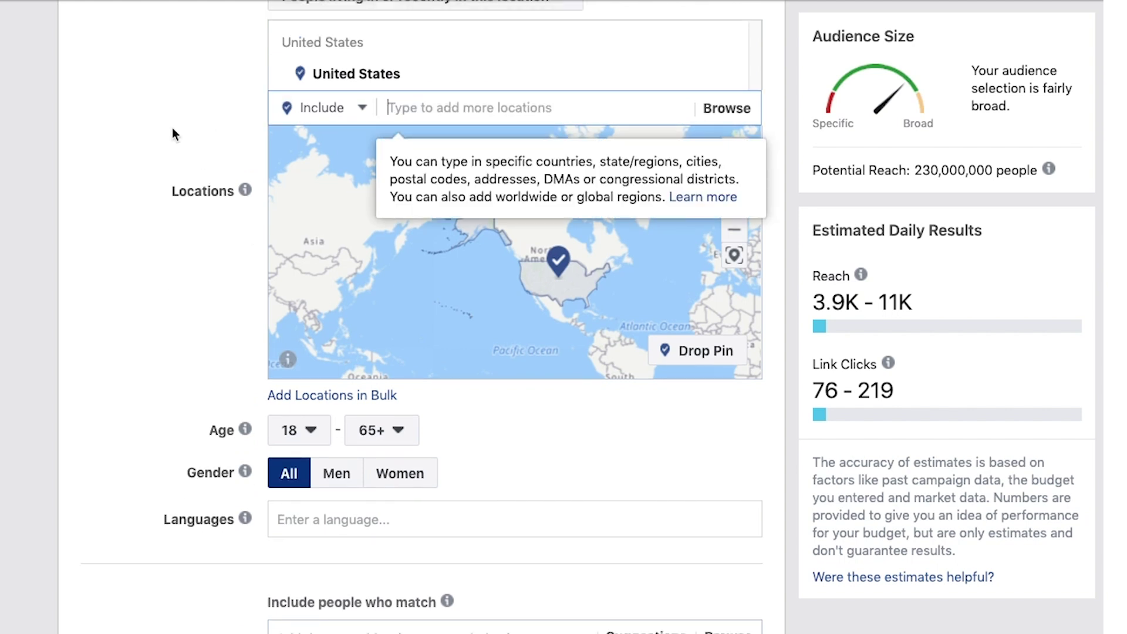
Step: Set the audience's age range to 28–60
scroll(171, 128, "down", 1)
scroll(171, 128, "down", 1)
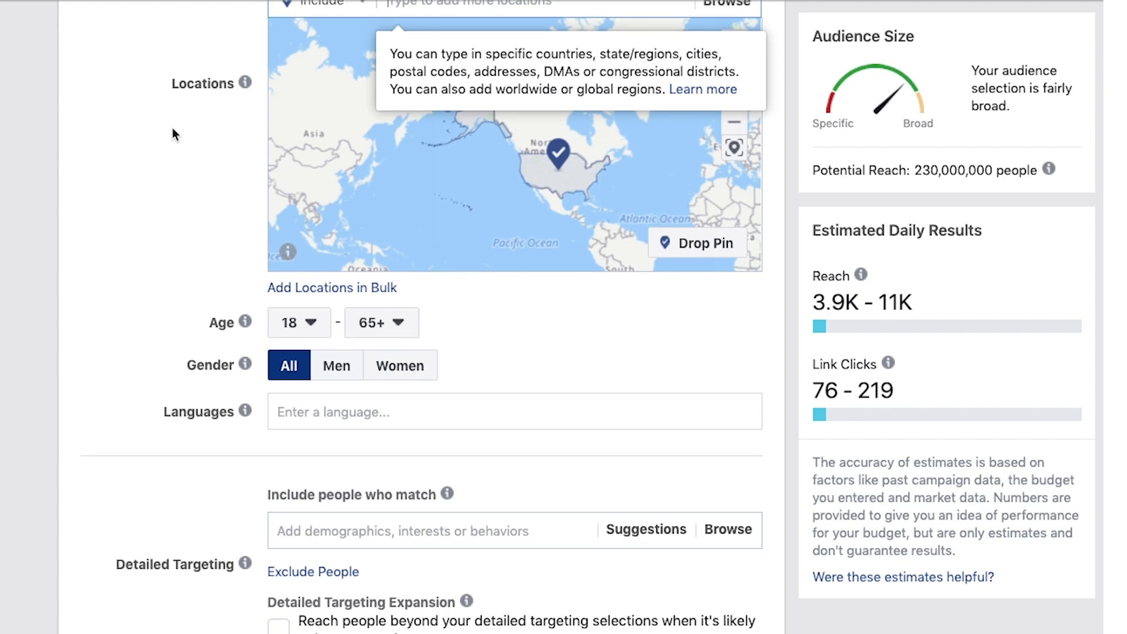
scroll(172, 128, "down", 1)
scroll(172, 128, "down", 1)
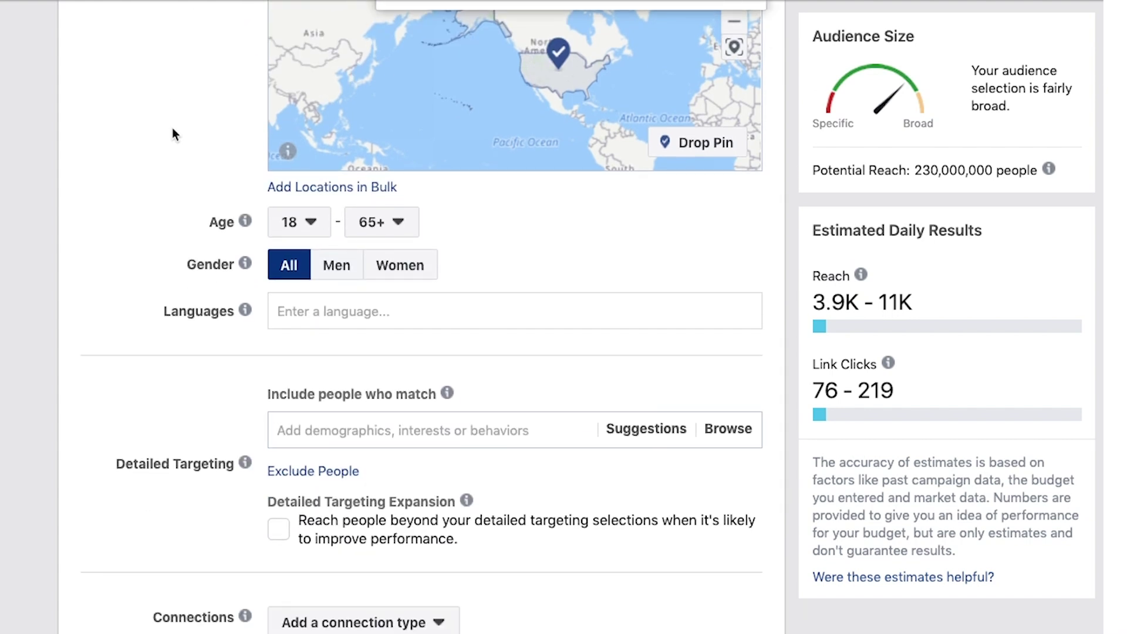
left_click(312, 223)
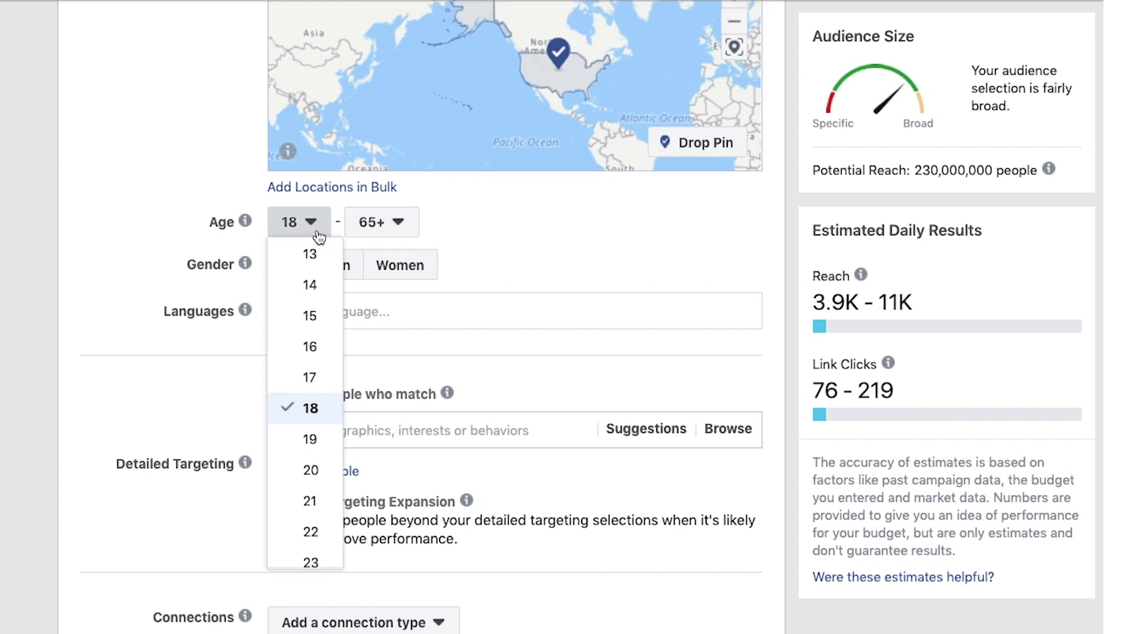
scroll(323, 379, "down", 4)
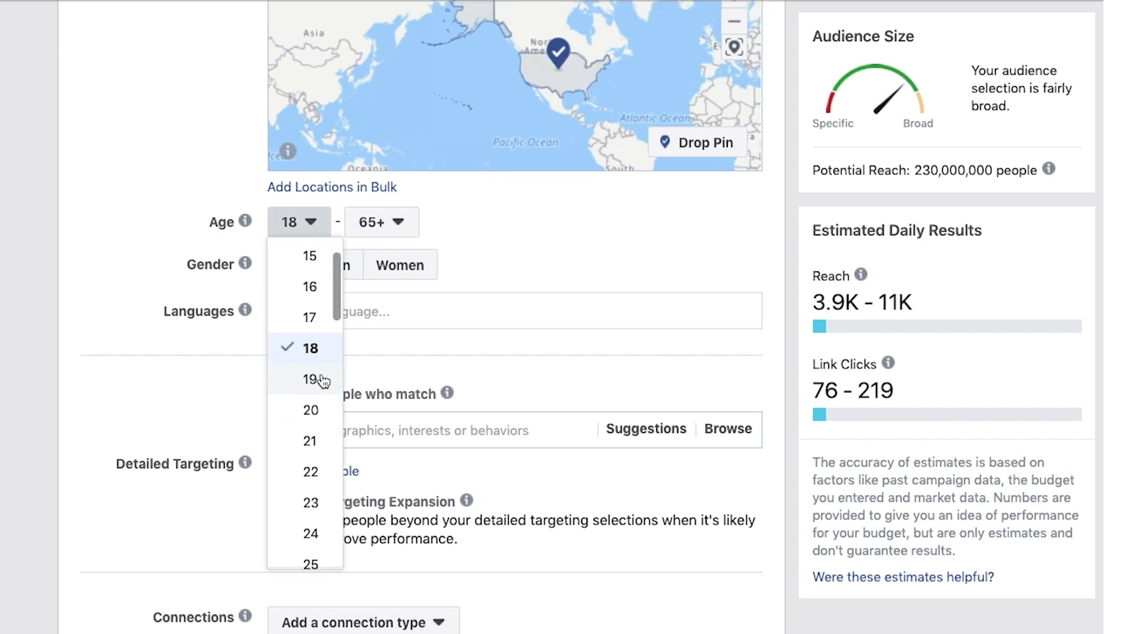
scroll(321, 384, "down", 2)
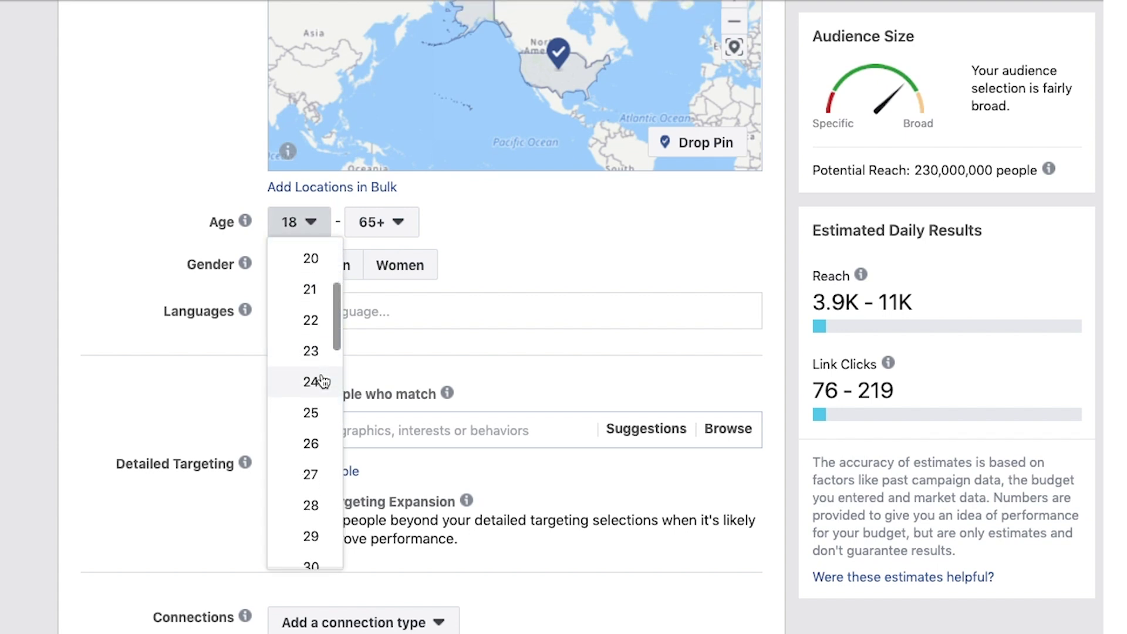
left_click(319, 504)
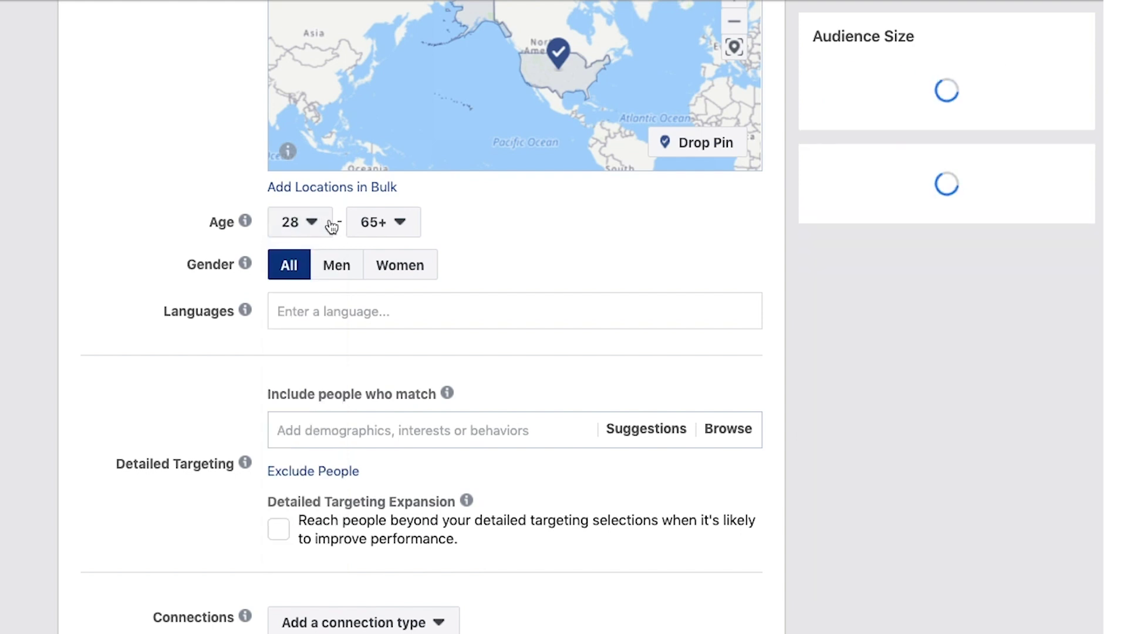
left_click(409, 225)
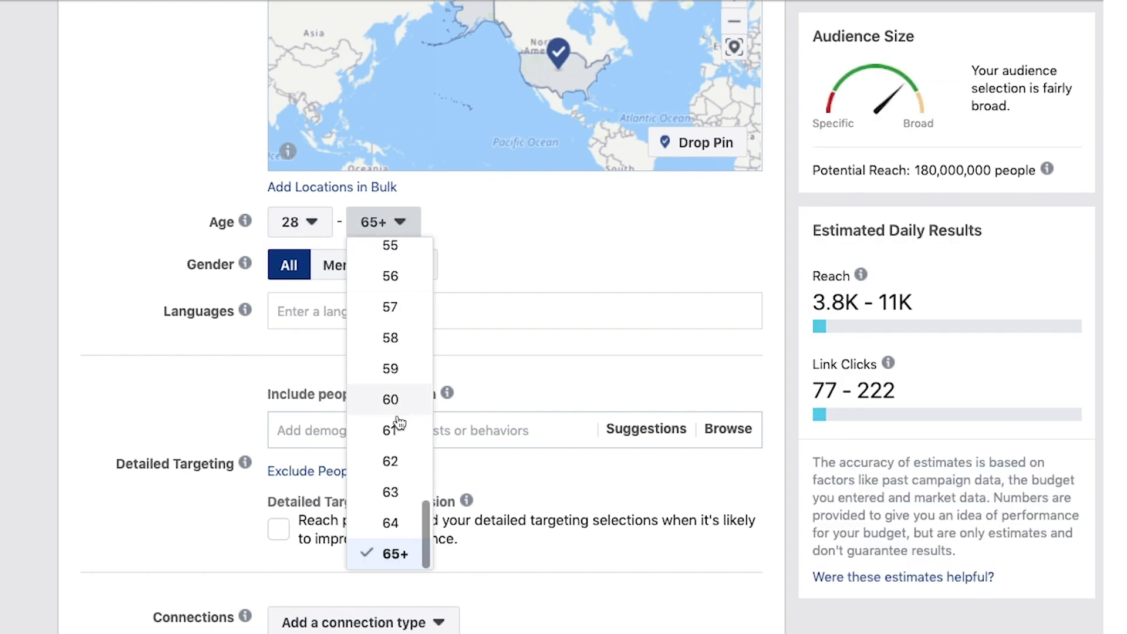
left_click(391, 399)
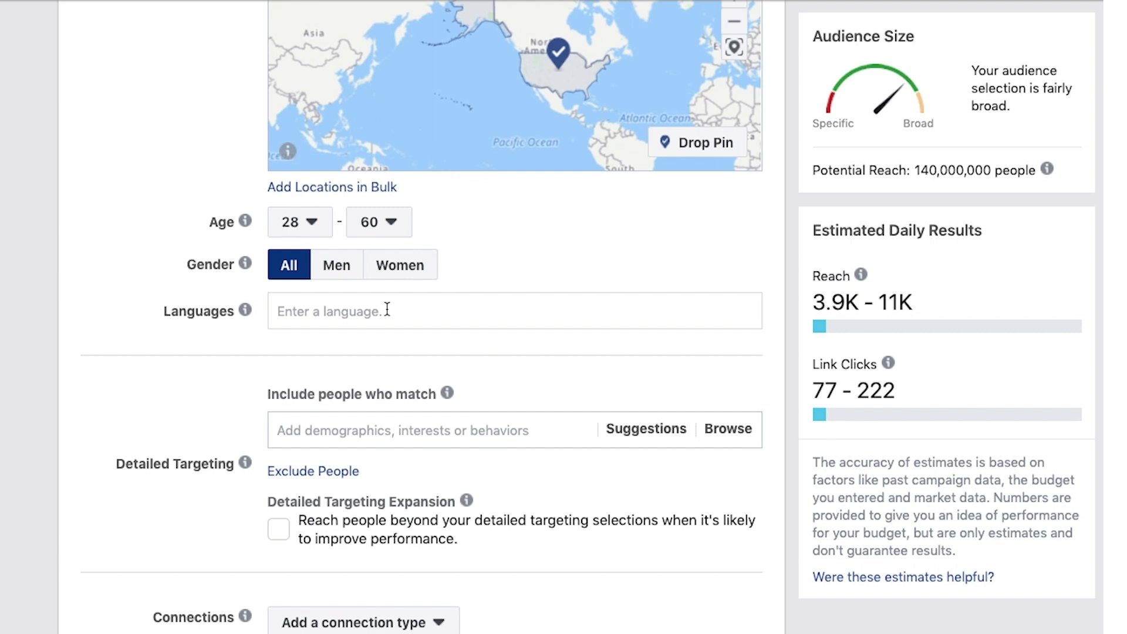
left_click(352, 310)
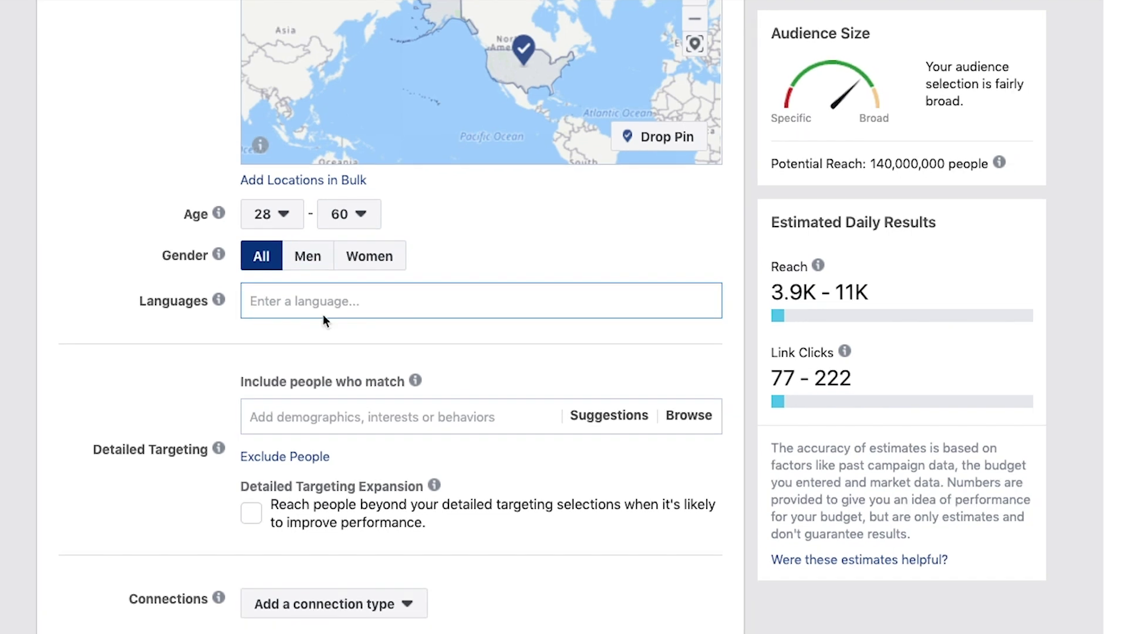
scroll(352, 311, "up", 5)
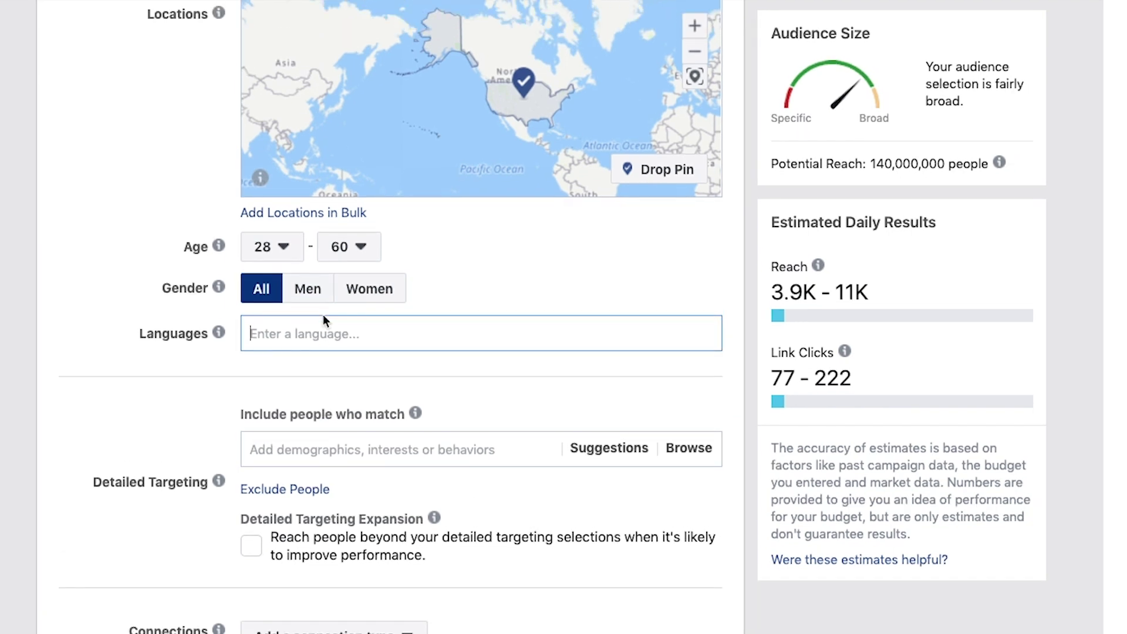
scroll(323, 315, "down", 5)
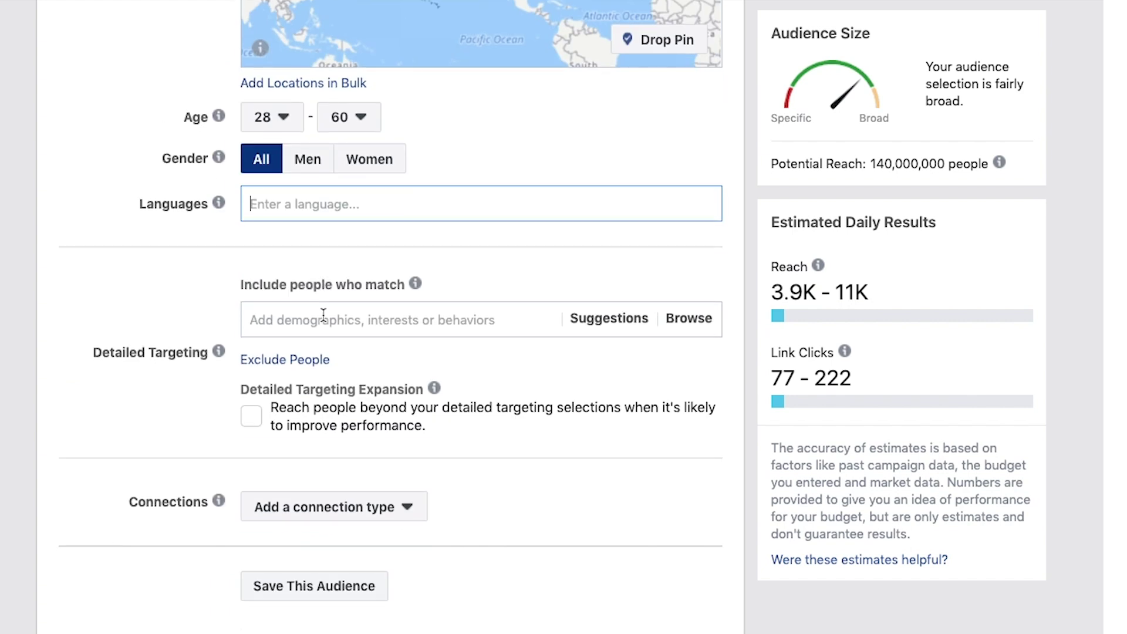
Step: Browse the detailed targeting criteria down to the Education Level options under Demographics > Education
scroll(330, 322, "down", 1)
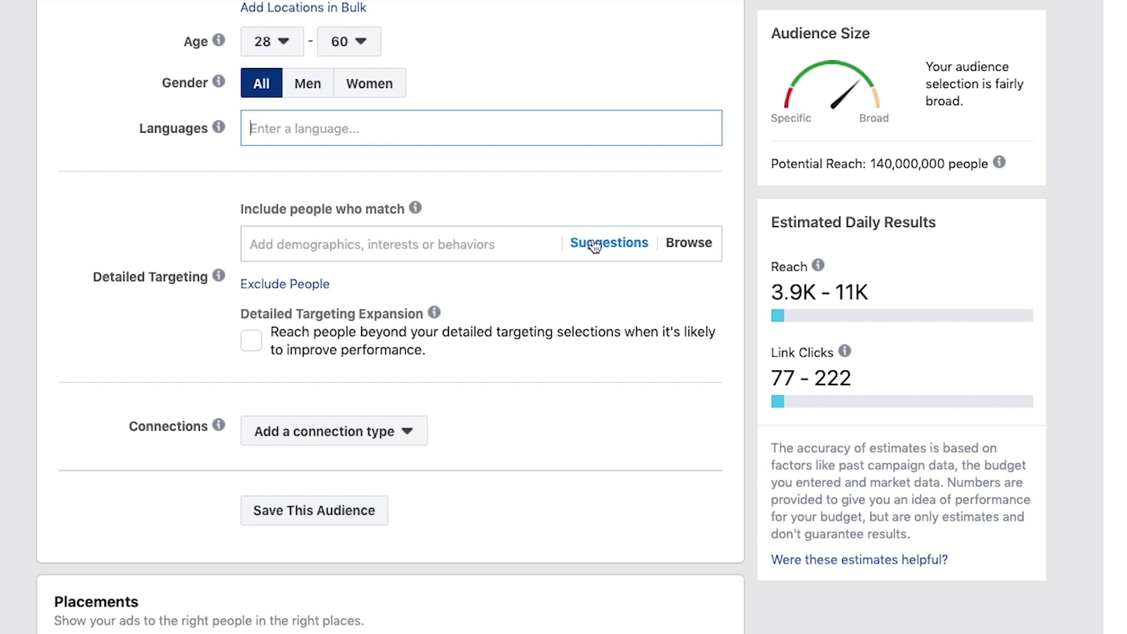
left_click(691, 246)
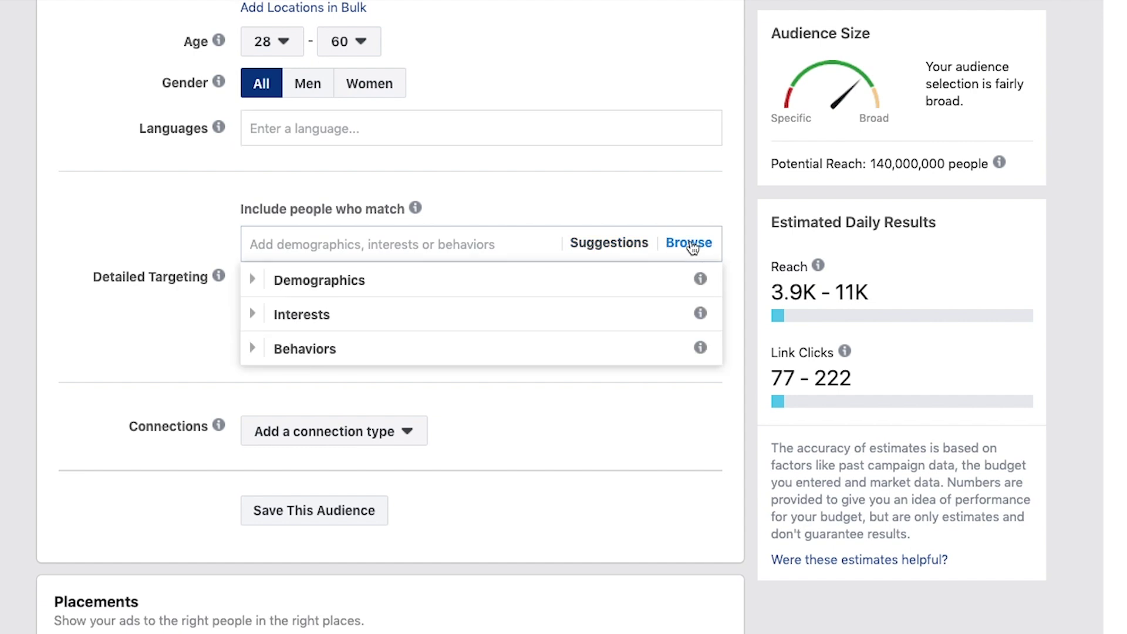
scroll(693, 247, "down", 1)
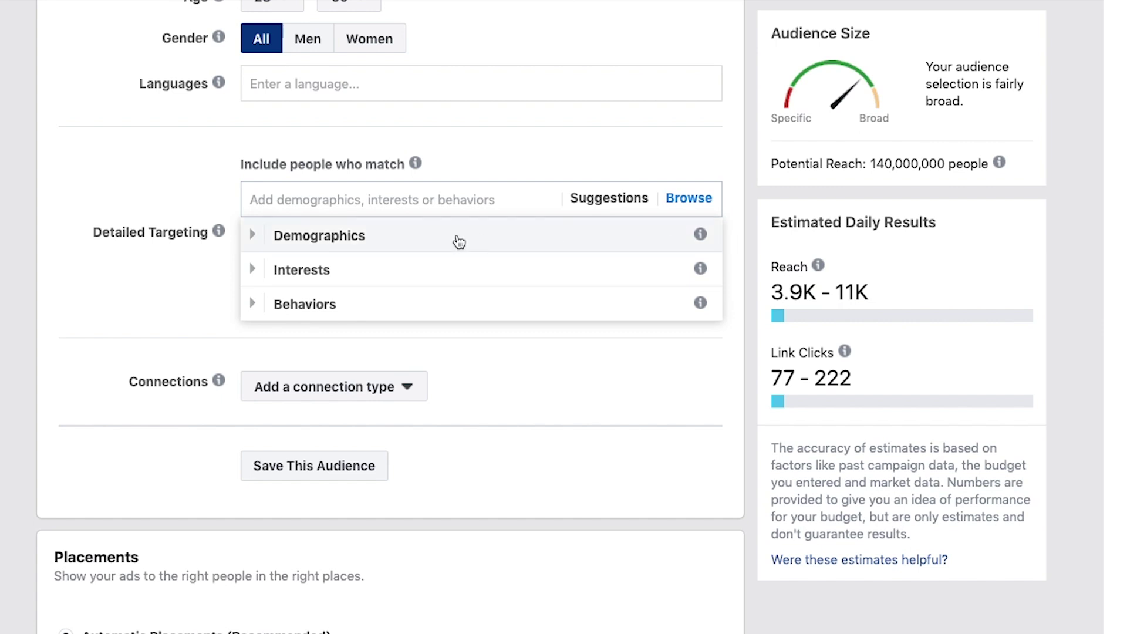
left_click(310, 239)
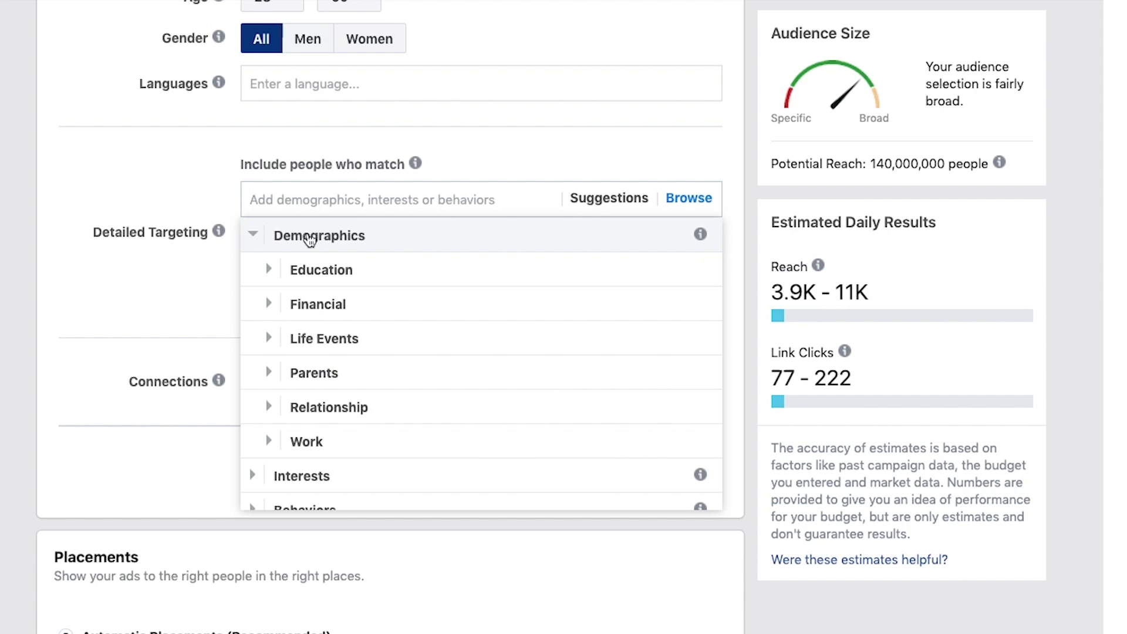
left_click(313, 267)
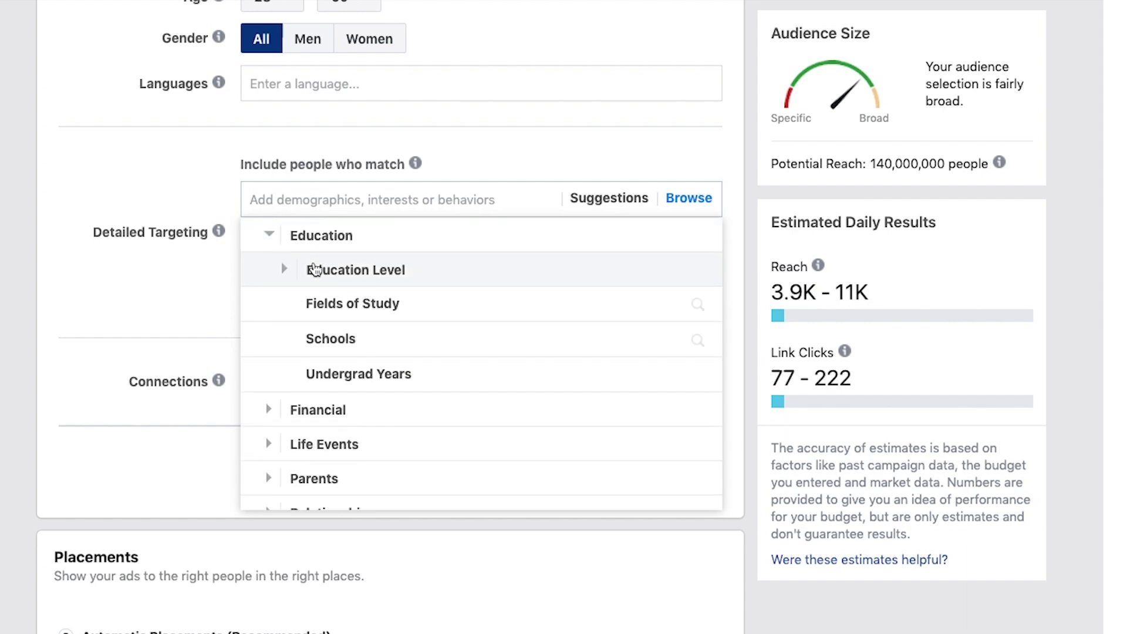
left_click(351, 269)
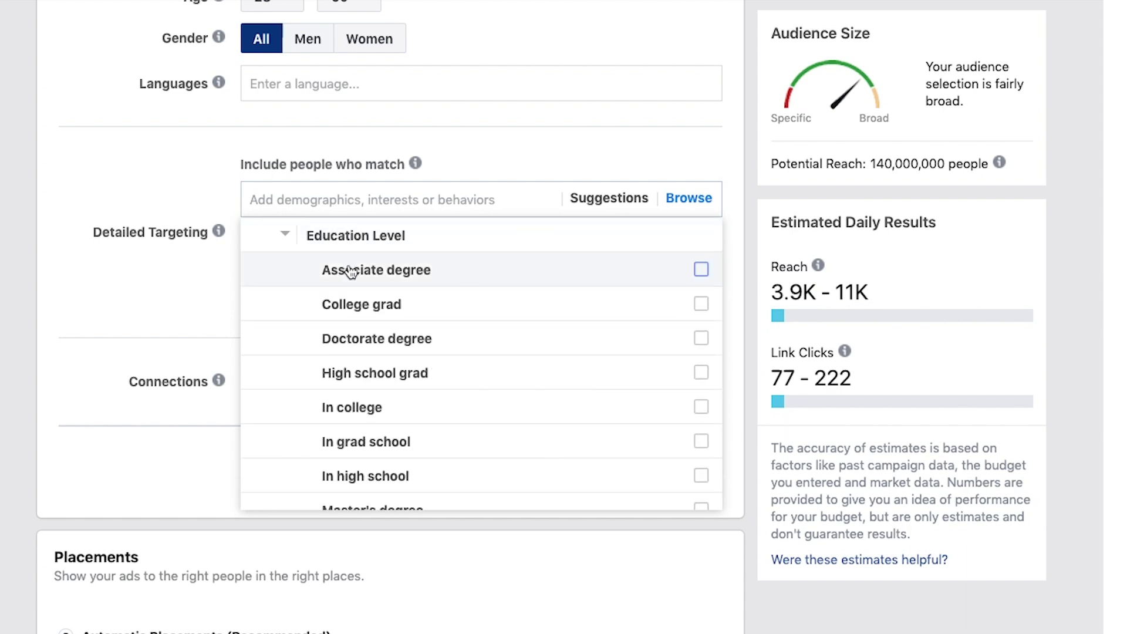
mouse_move(351, 419)
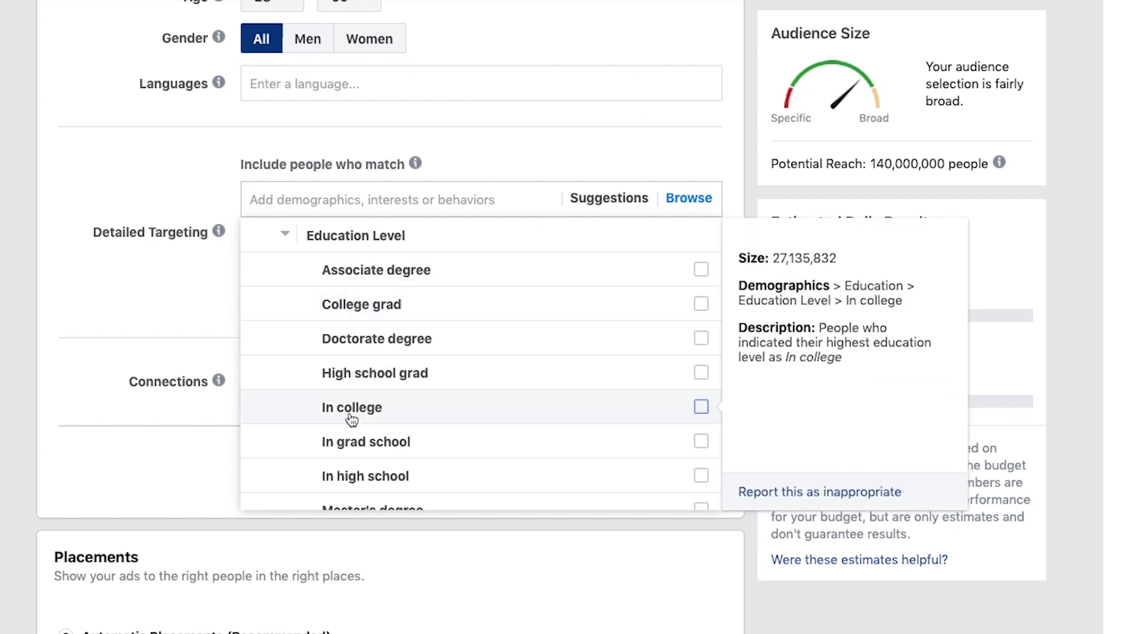
Step: Collapse Education Level, search Fields of Study for "marketing", and return to the category list
left_click(337, 244)
left_click(335, 311)
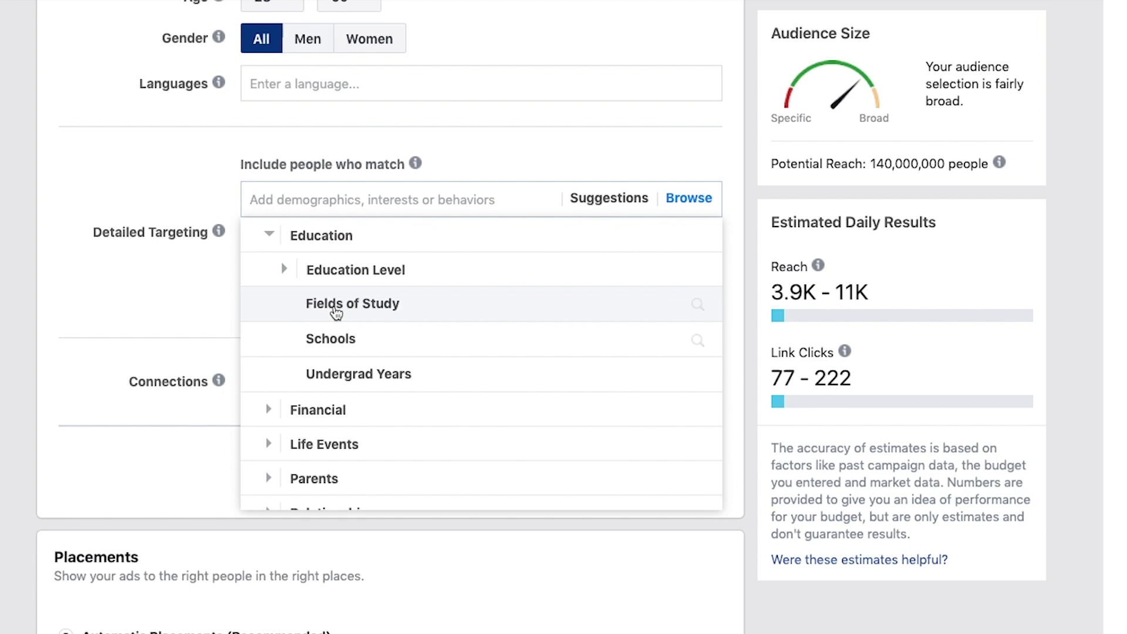
left_click(342, 244)
type("marketing")
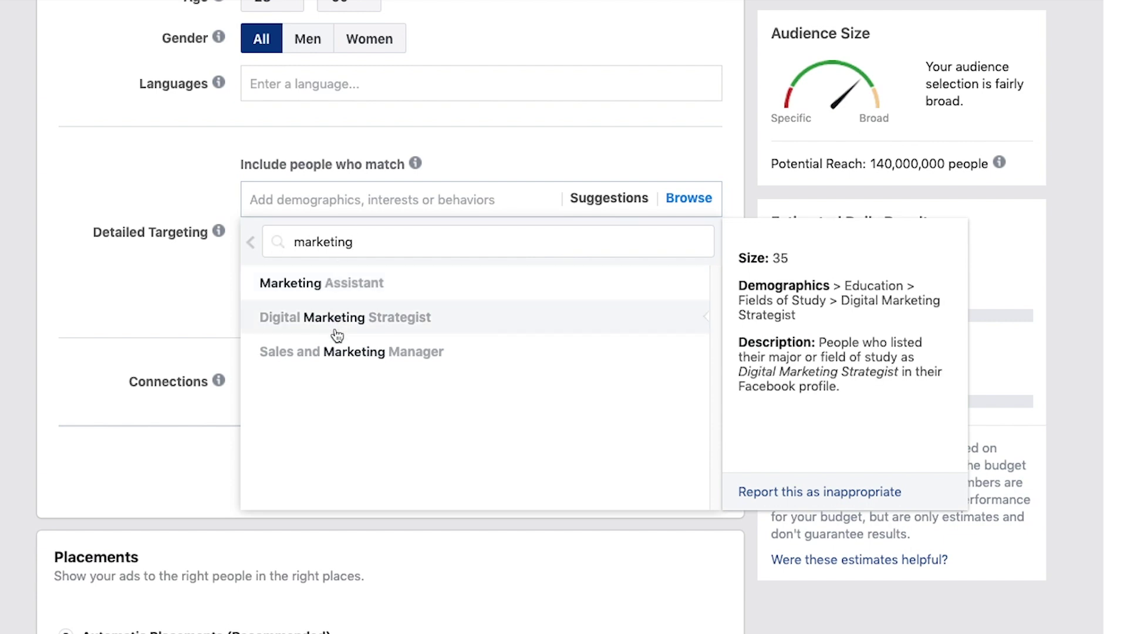
left_click(250, 247)
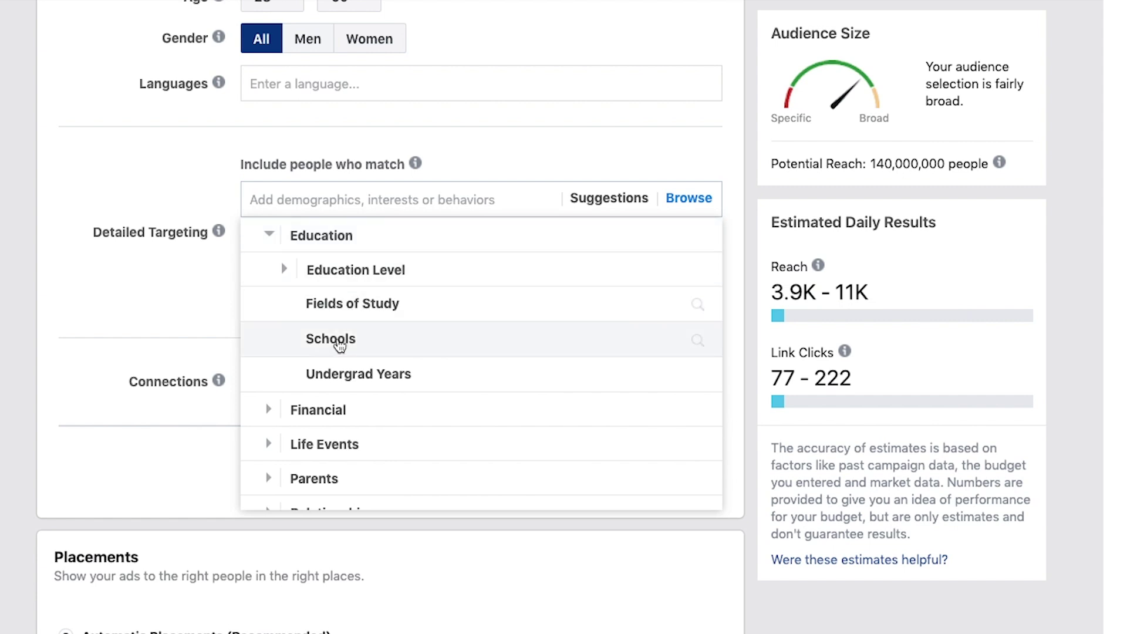
Step: Look over the other demographic categories, from Financial to Work, and expand the Education Level options again
scroll(351, 367, "down", 1)
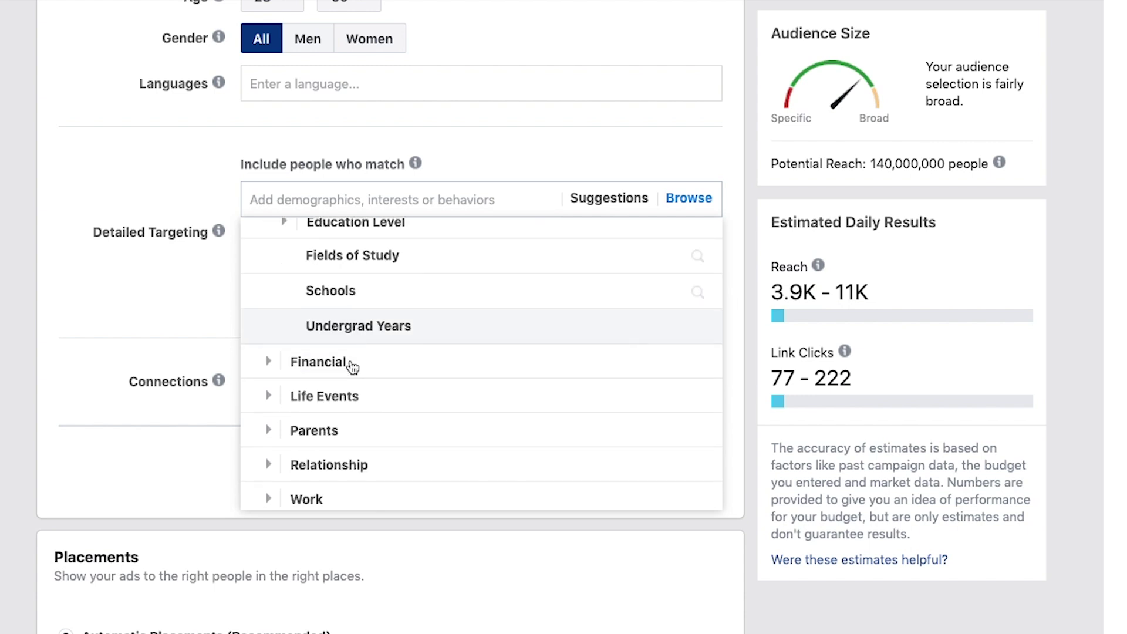
scroll(415, 332, "down", 1)
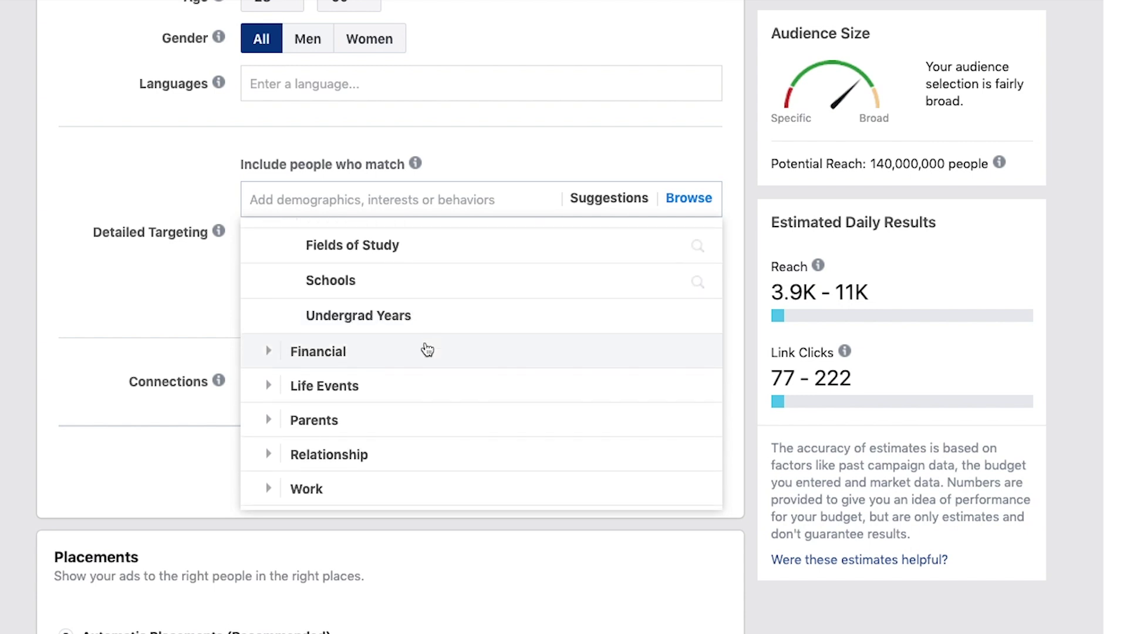
scroll(352, 317, "up", 2)
left_click(284, 259)
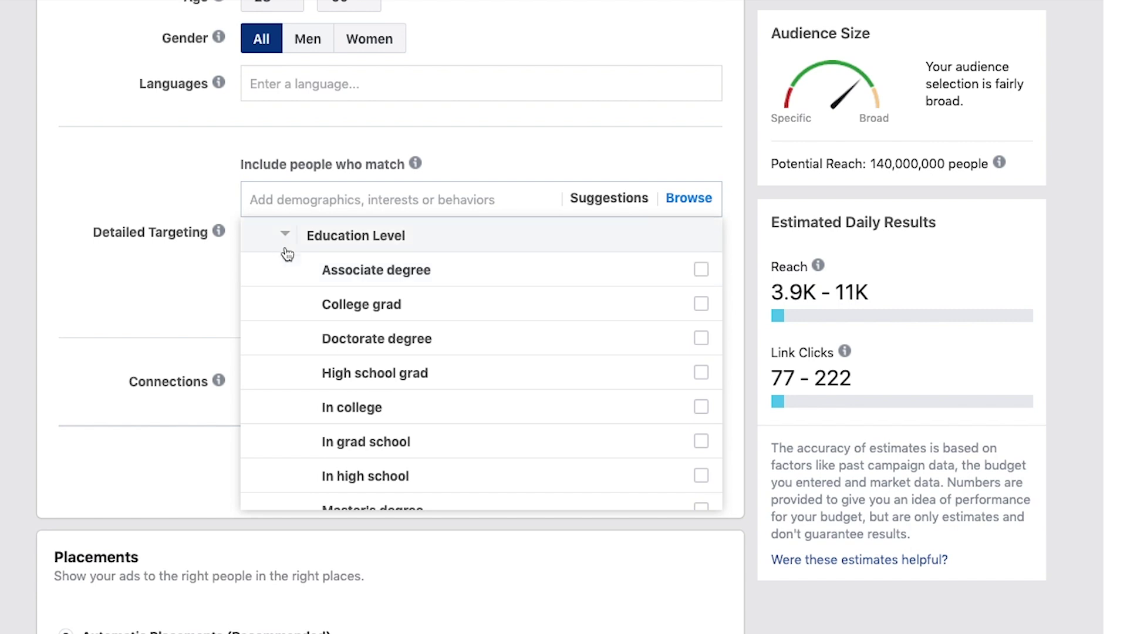
Step: Collapse the Education Level options and examine the household income brackets under Demographics > Financial > Income
left_click(284, 244)
left_click(300, 407)
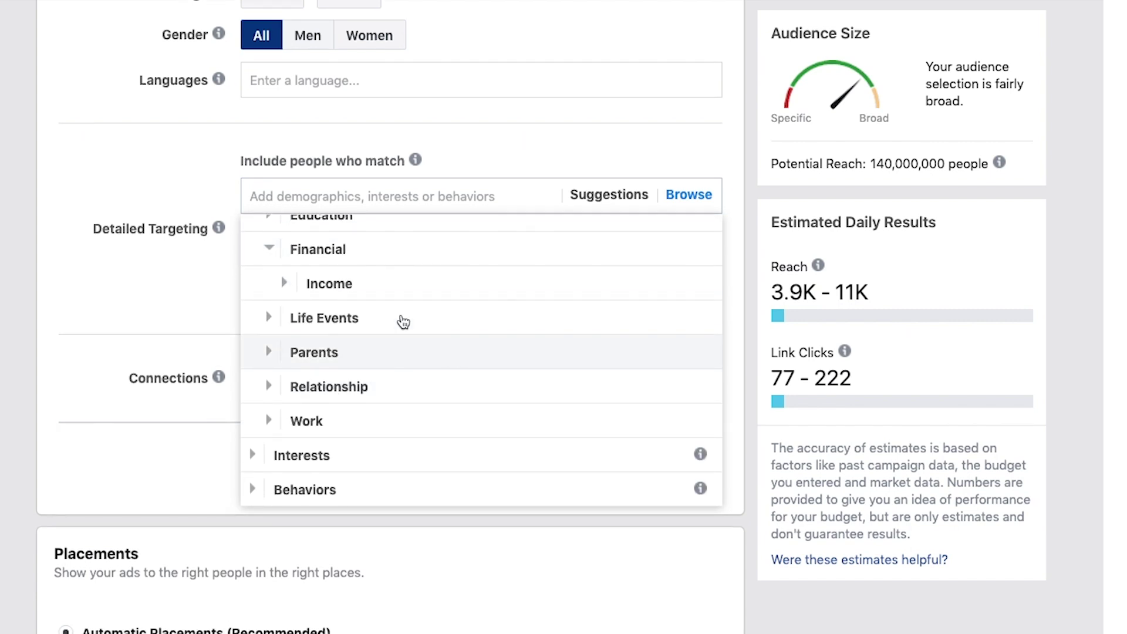
left_click(338, 284)
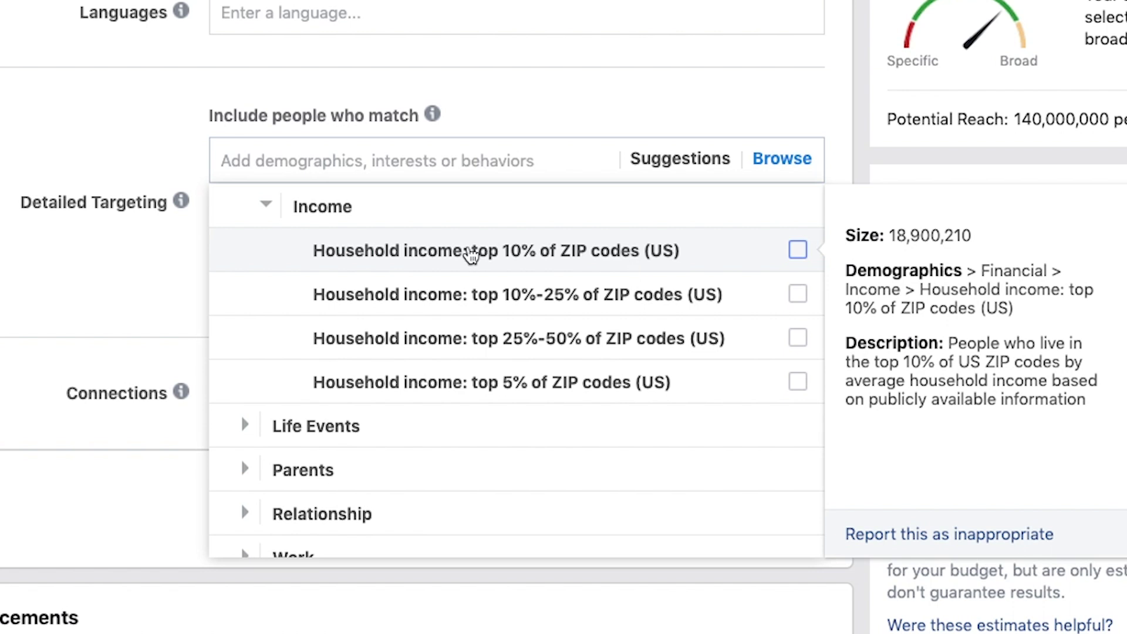
scroll(617, 254, "down", 1)
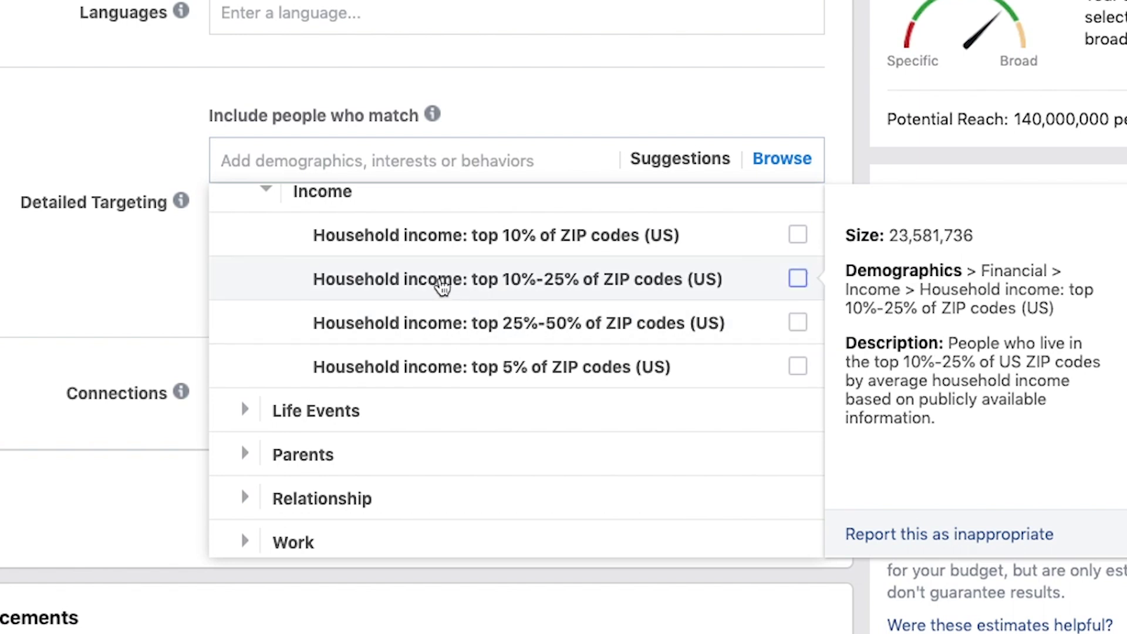
scroll(528, 358, "down", 3)
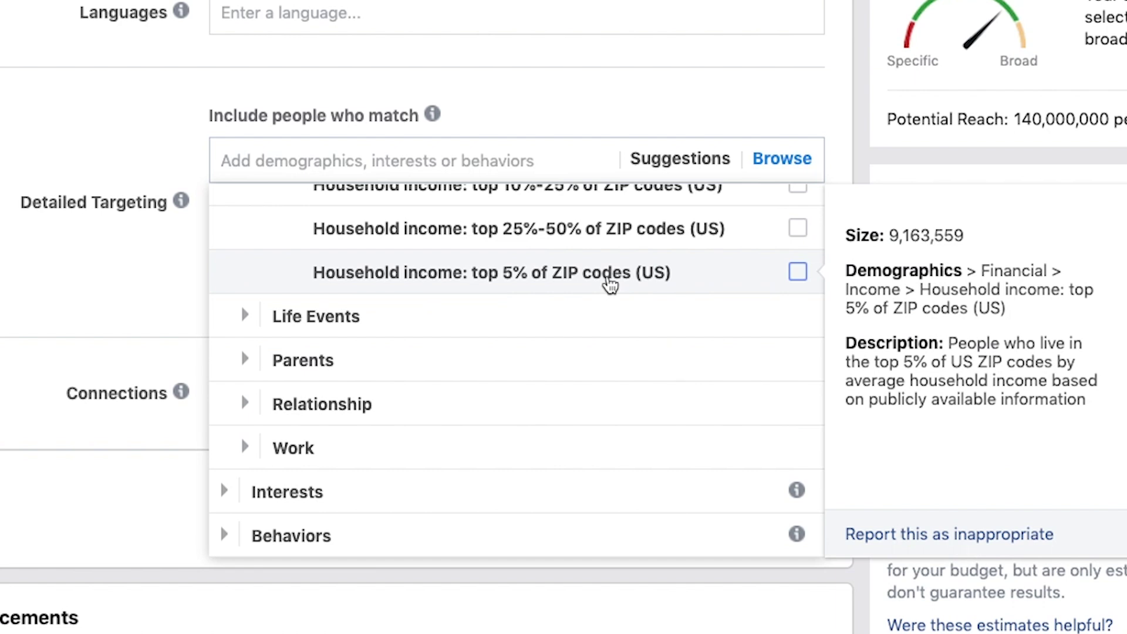
Step: Expand Life Events and look over its Anniversary, Away from family and Away from hometown options
scroll(611, 284, "down", 2)
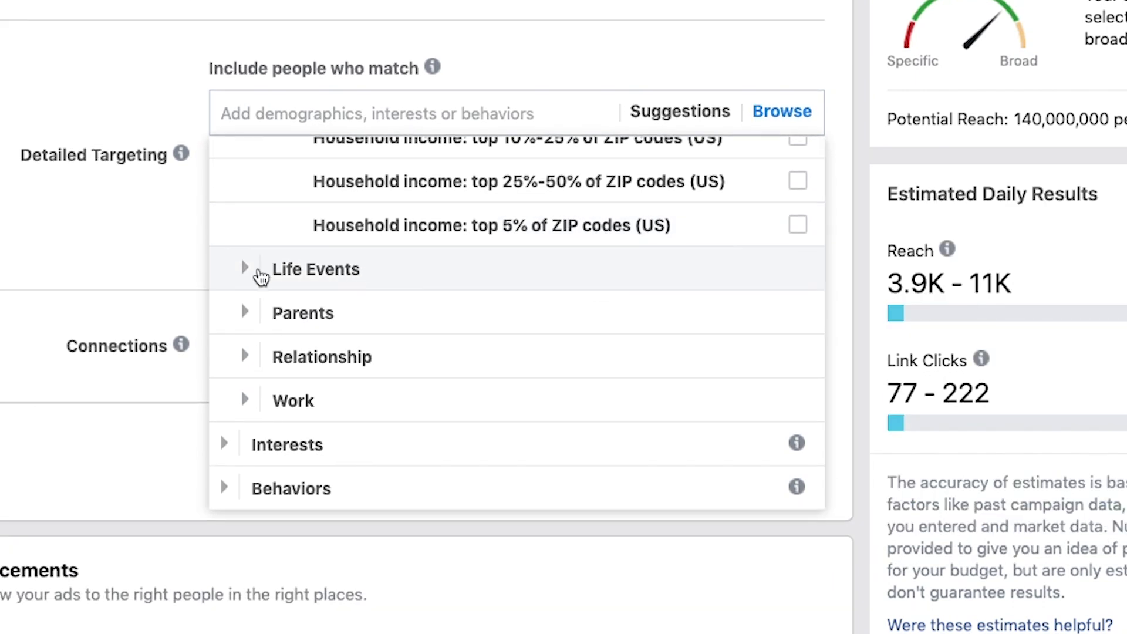
left_click(244, 274)
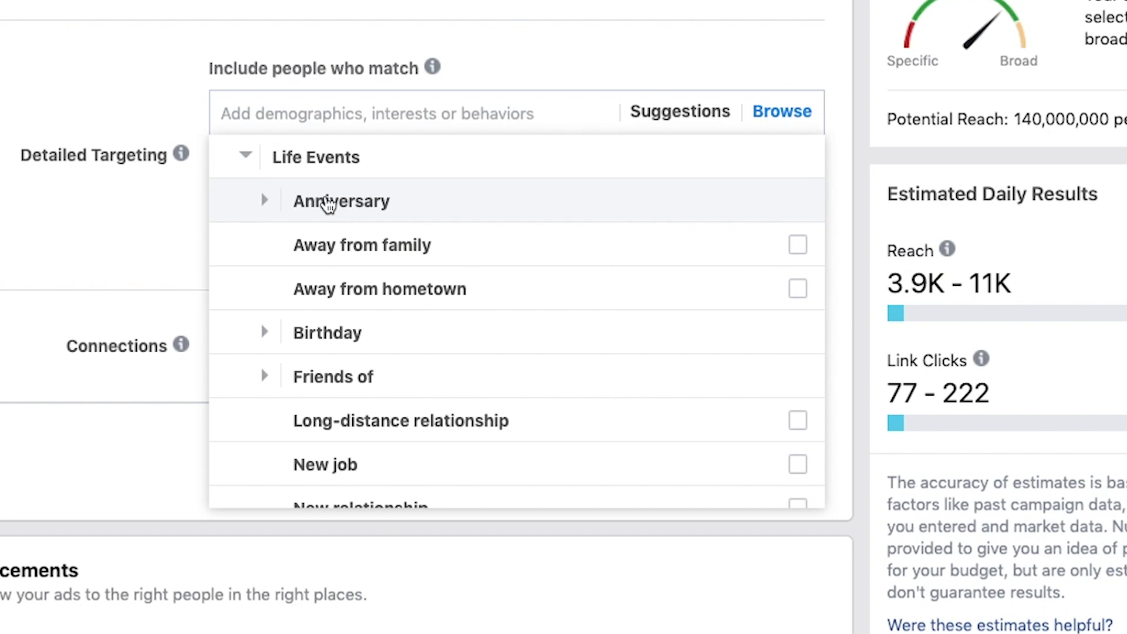
left_click(266, 205)
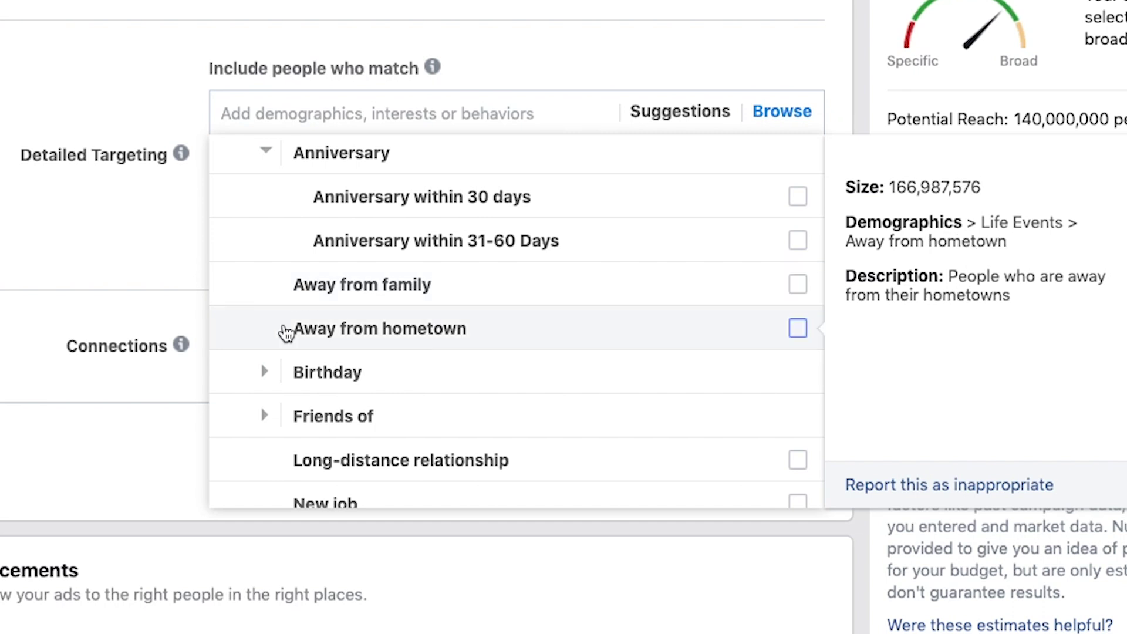
scroll(384, 334, "down", 1)
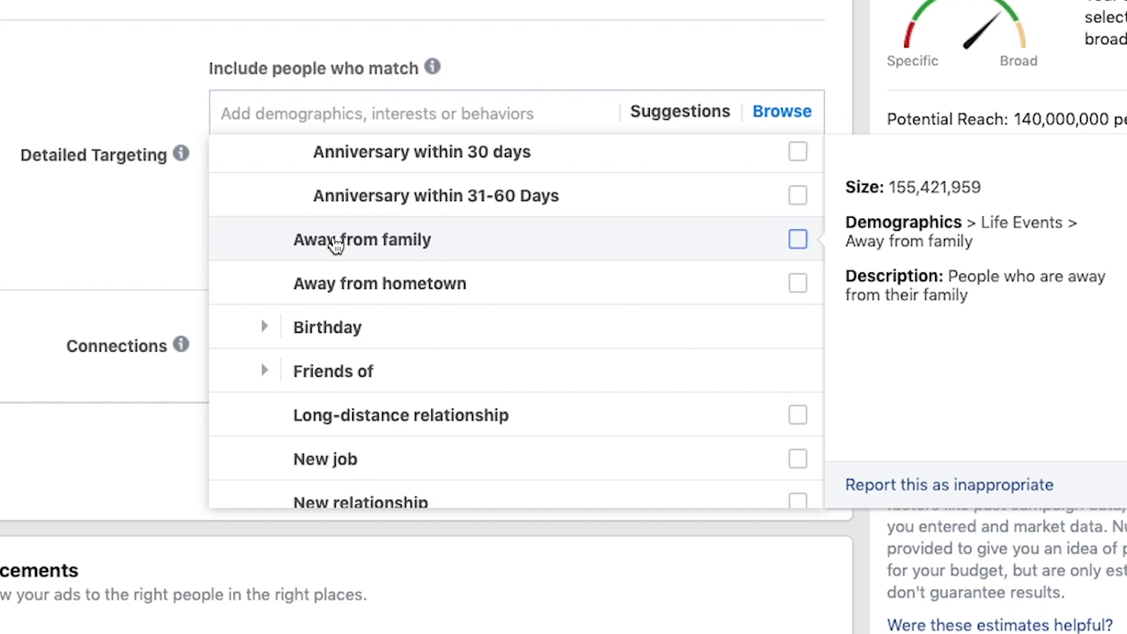
scroll(335, 245, "down", 2)
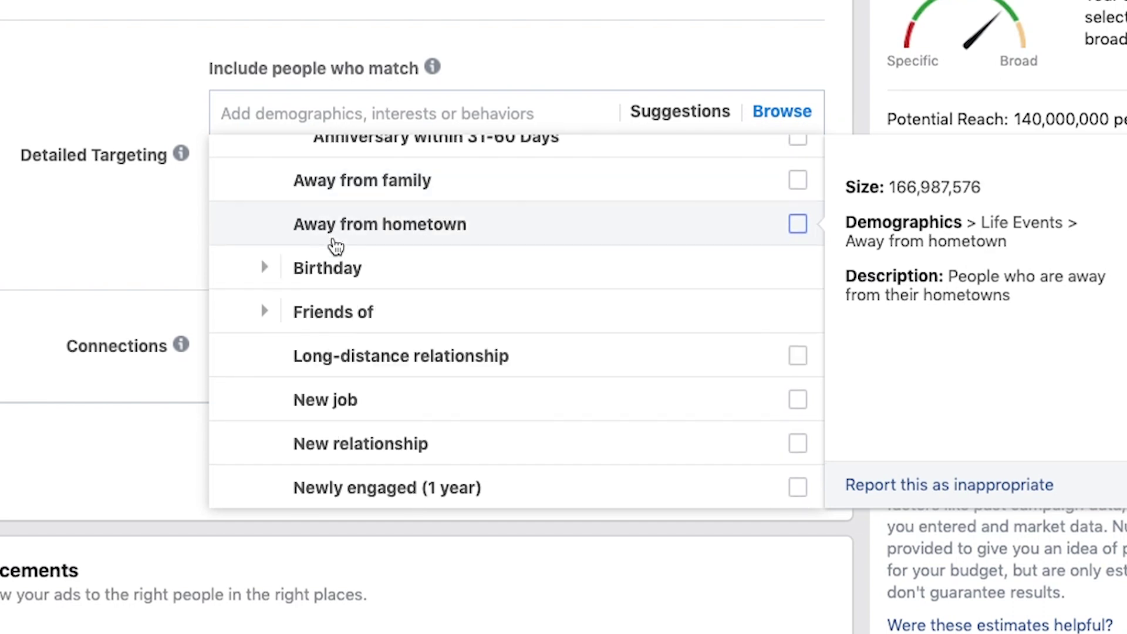
Step: Examine the Birthday and Friends of options under Life Events, collapsing Friends of when done
left_click(329, 269)
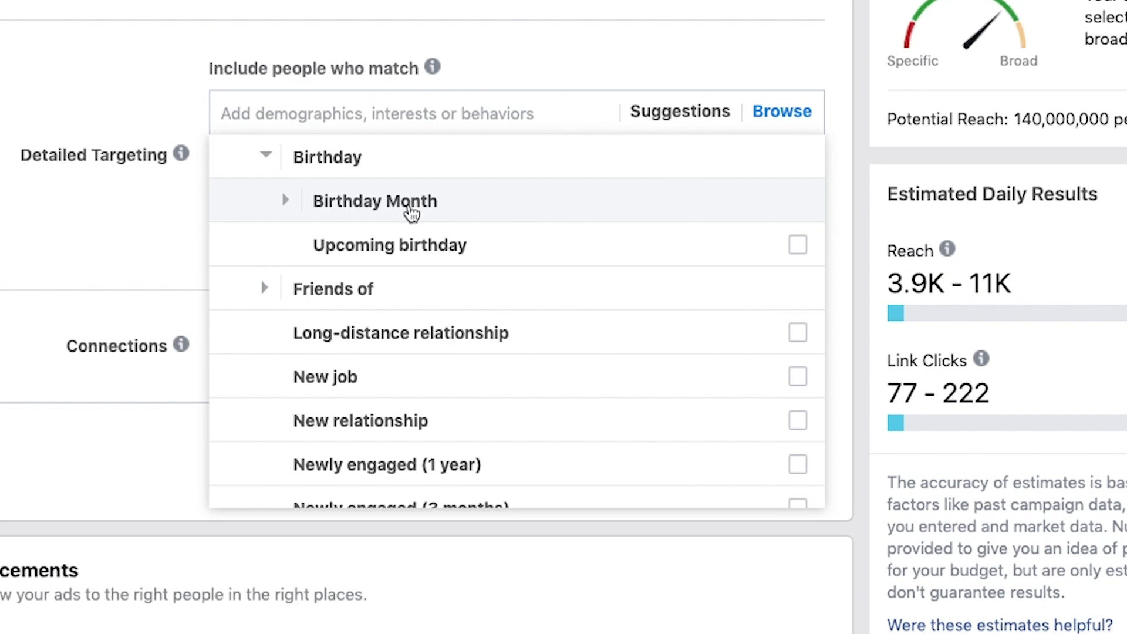
mouse_move(372, 254)
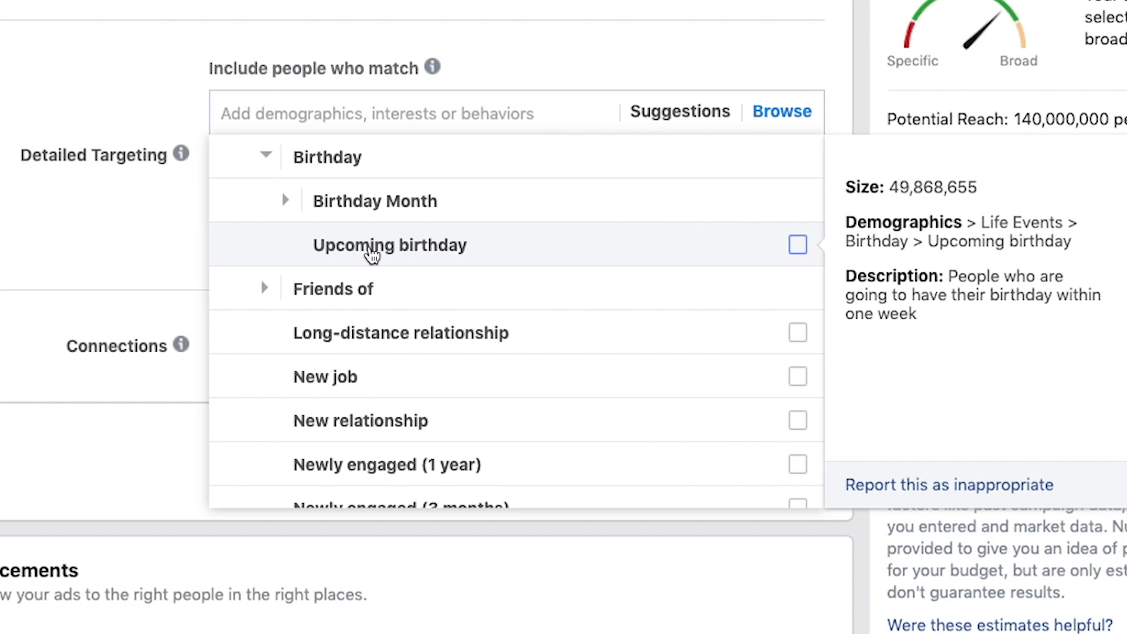
scroll(371, 254, "down", 1)
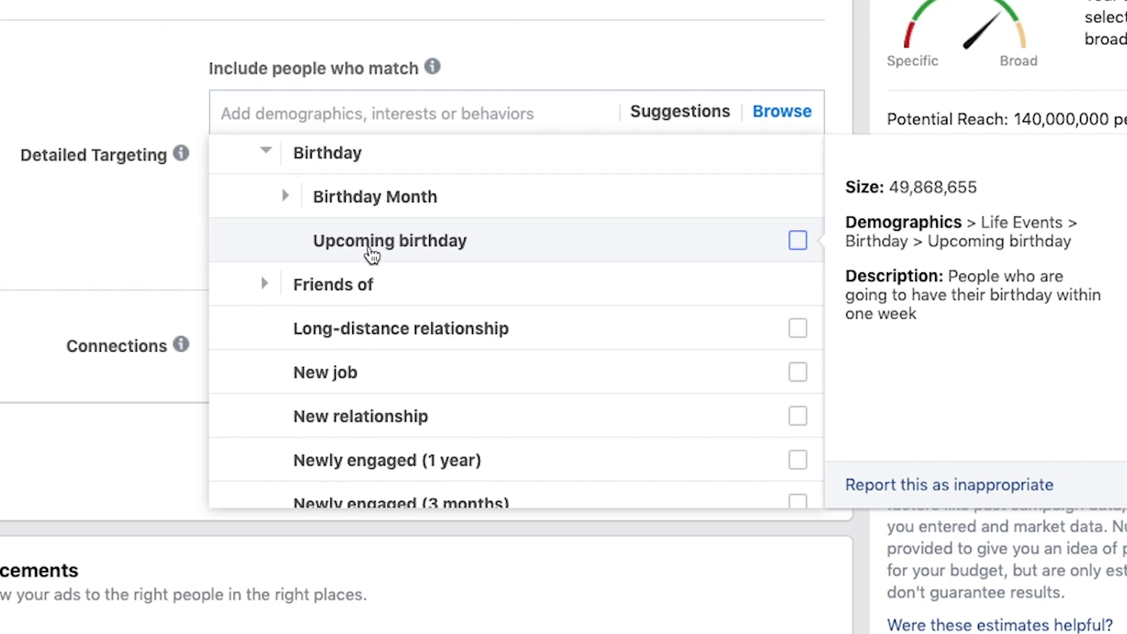
scroll(372, 254, "down", 3)
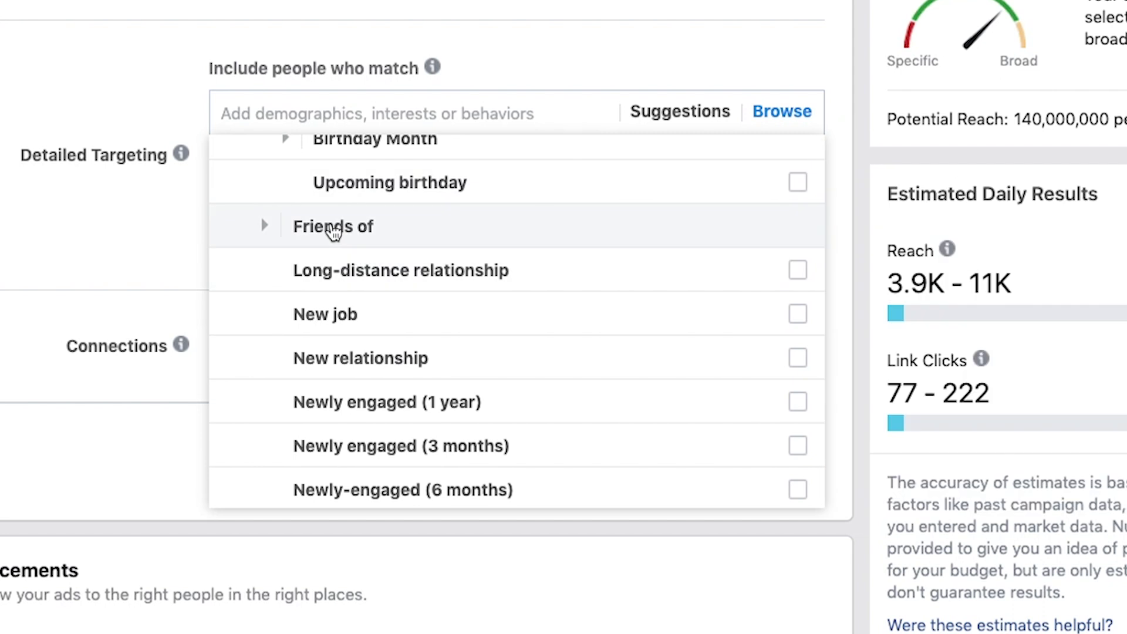
left_click(265, 226)
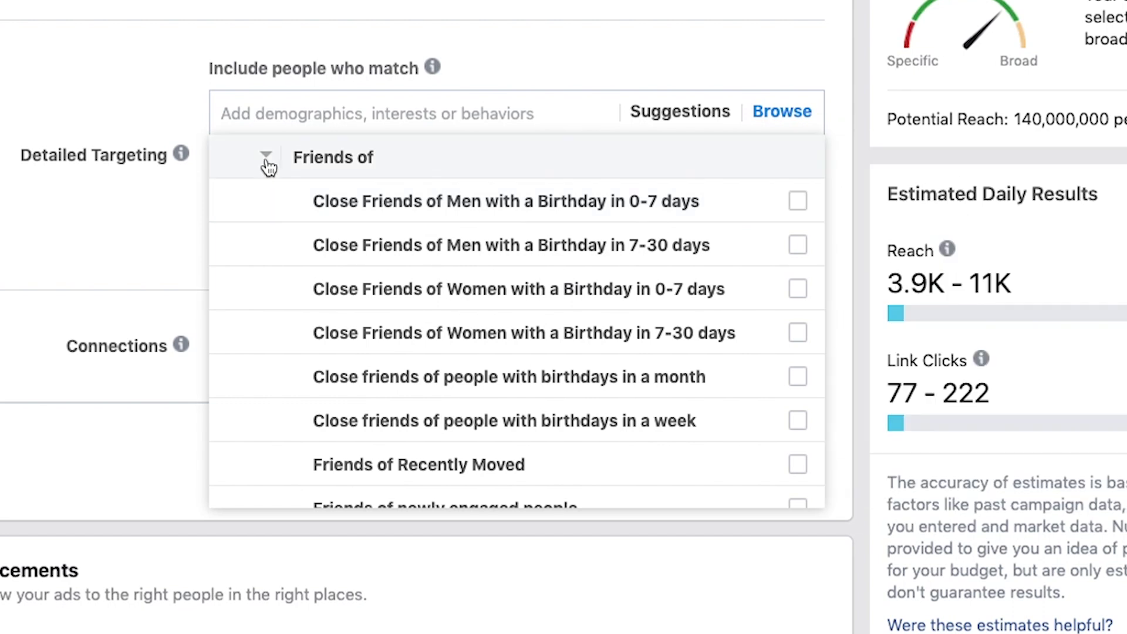
left_click(267, 158)
Step: Look through the remaining Life Events options, from Long-distance relationship and New job down to Recently moved
scroll(453, 277, "down", 2)
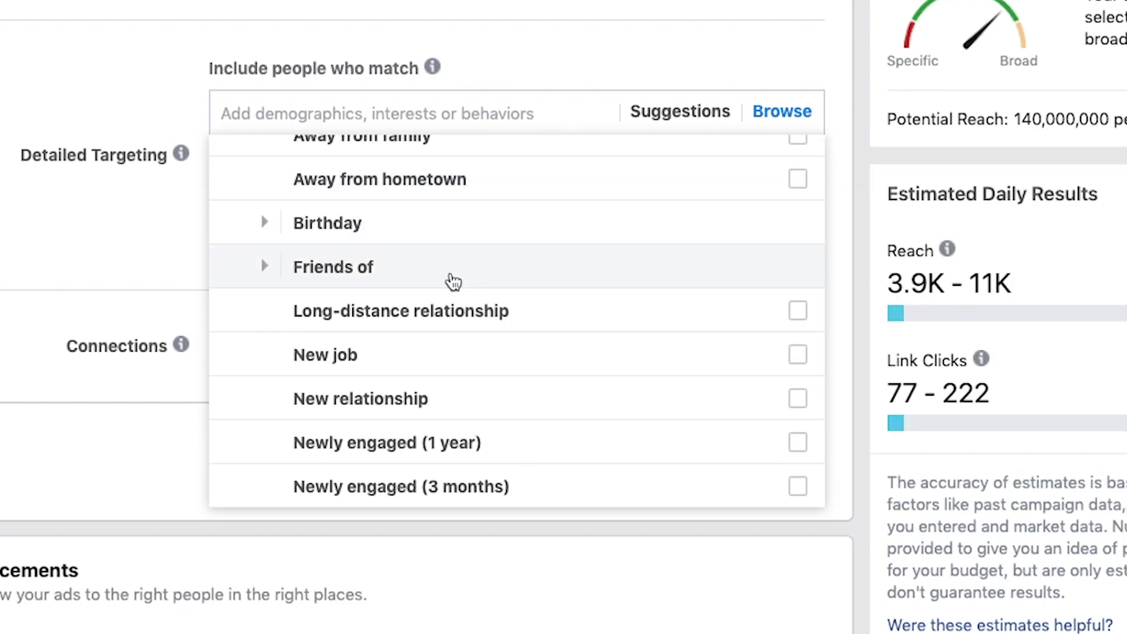
scroll(410, 314, "down", 1)
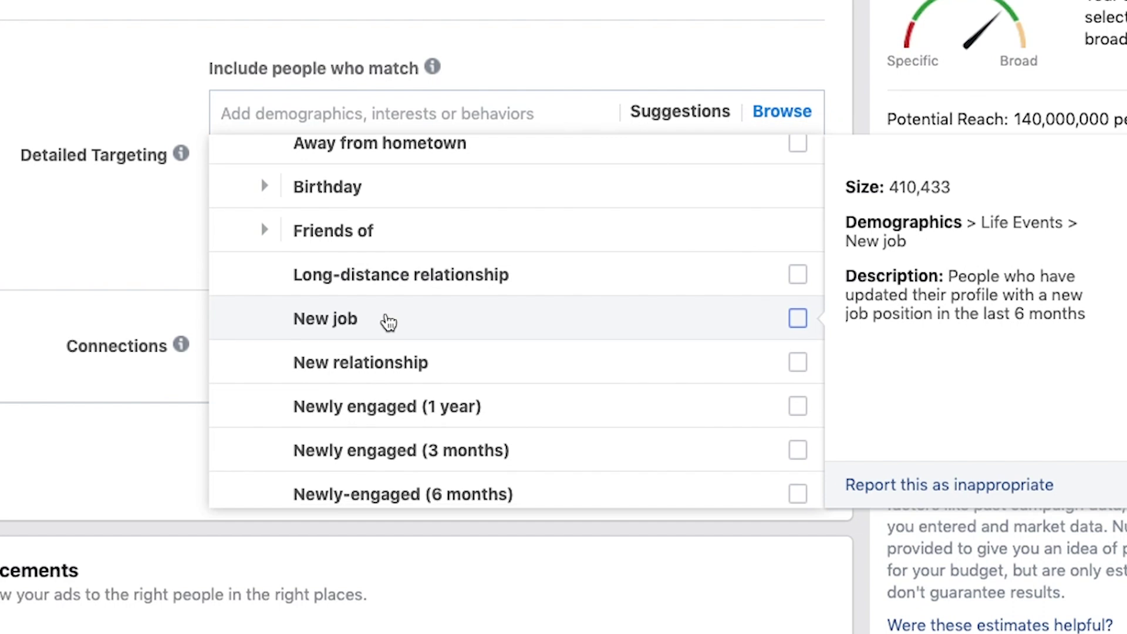
scroll(387, 321, "down", 1)
scroll(387, 322, "down", 2)
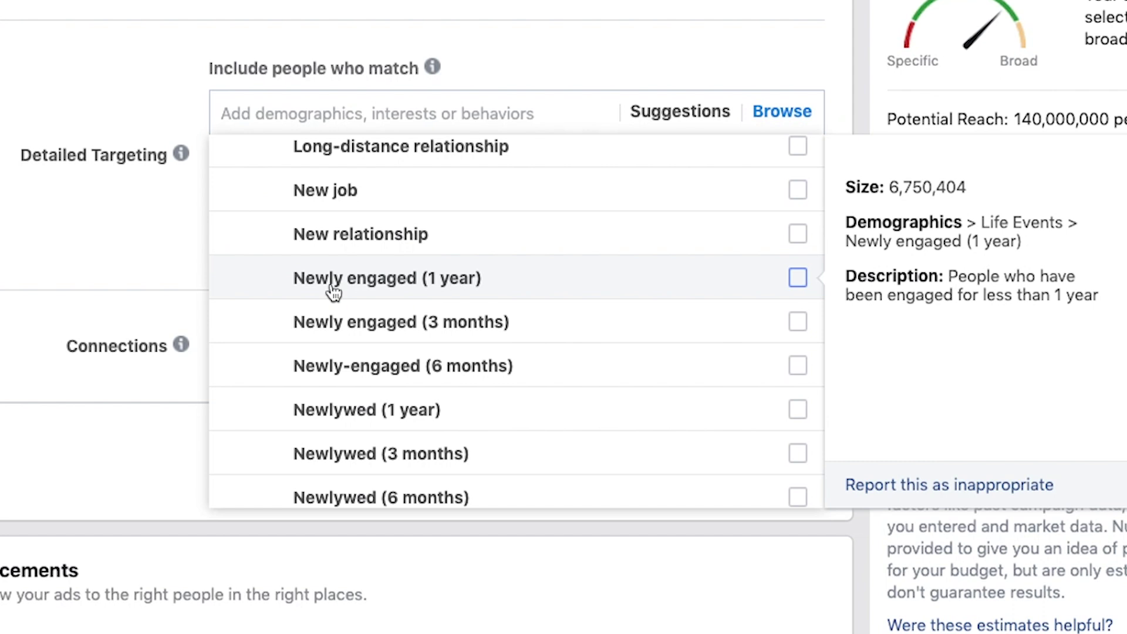
scroll(334, 292, "down", 2)
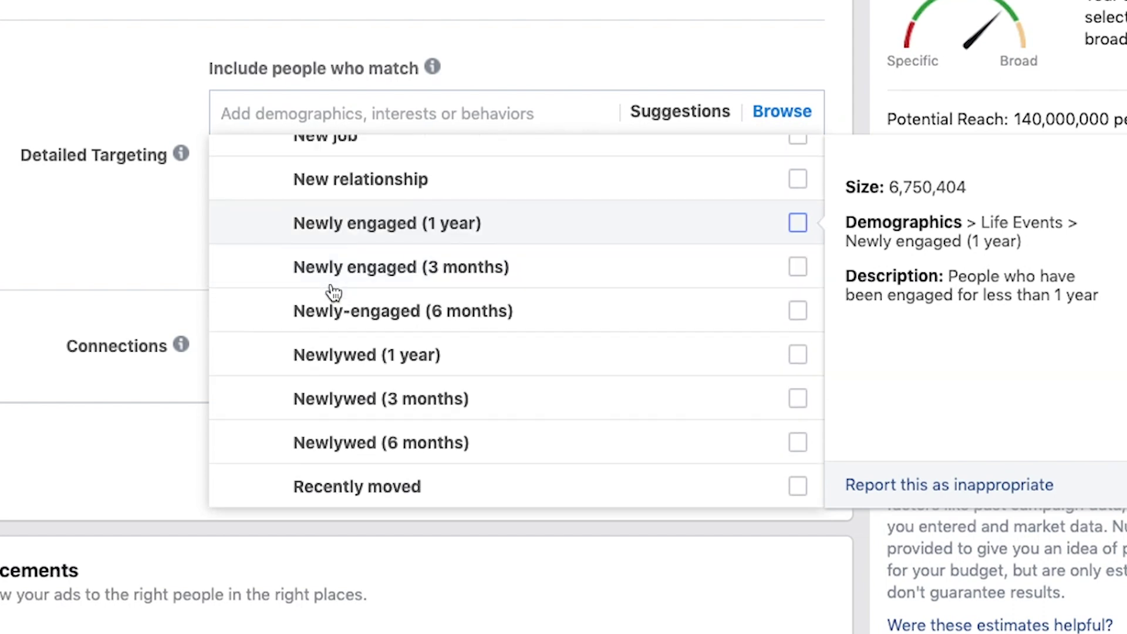
scroll(333, 291, "down", 3)
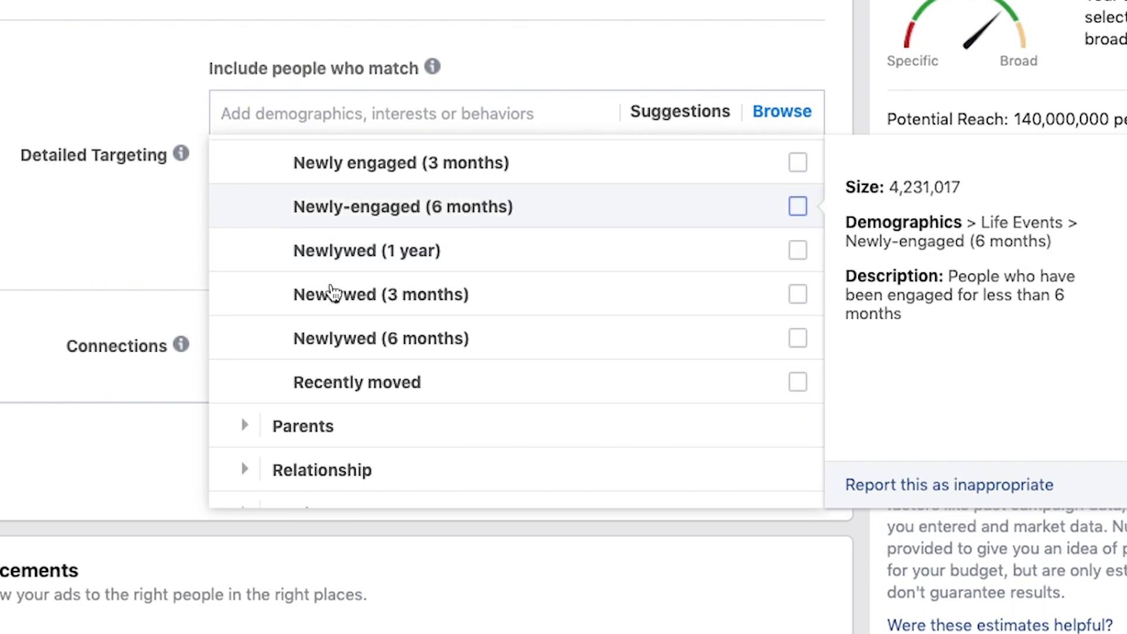
Step: Expand Parents > All Parents and review the parent groups by children's age
scroll(334, 291, "down", 2)
left_click(245, 314)
left_click(265, 257)
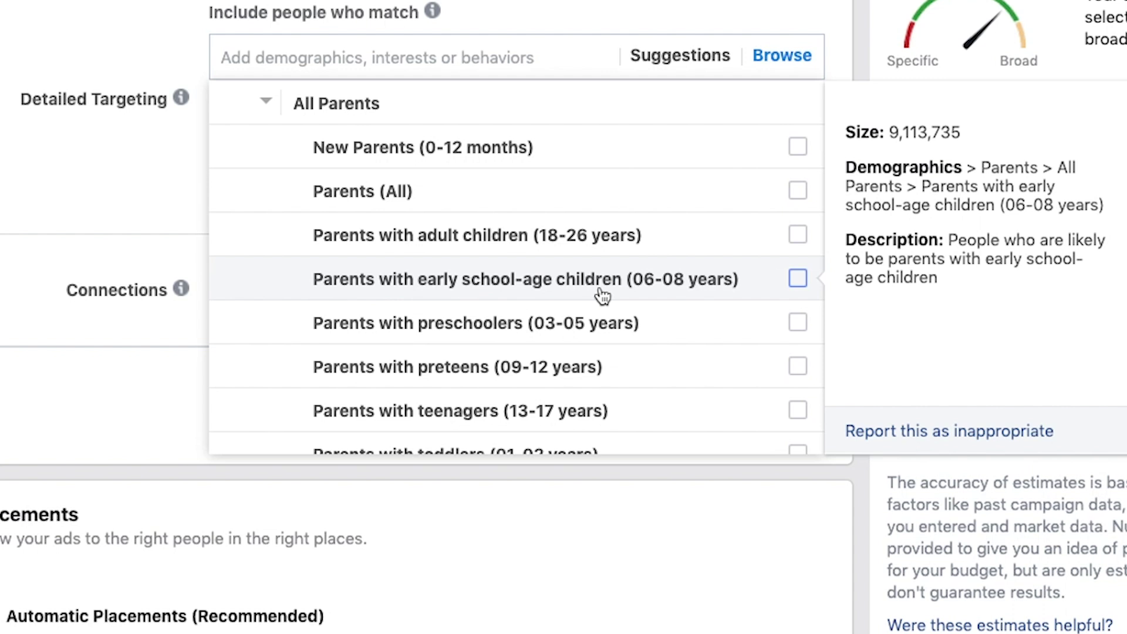
scroll(603, 295, "down", 3)
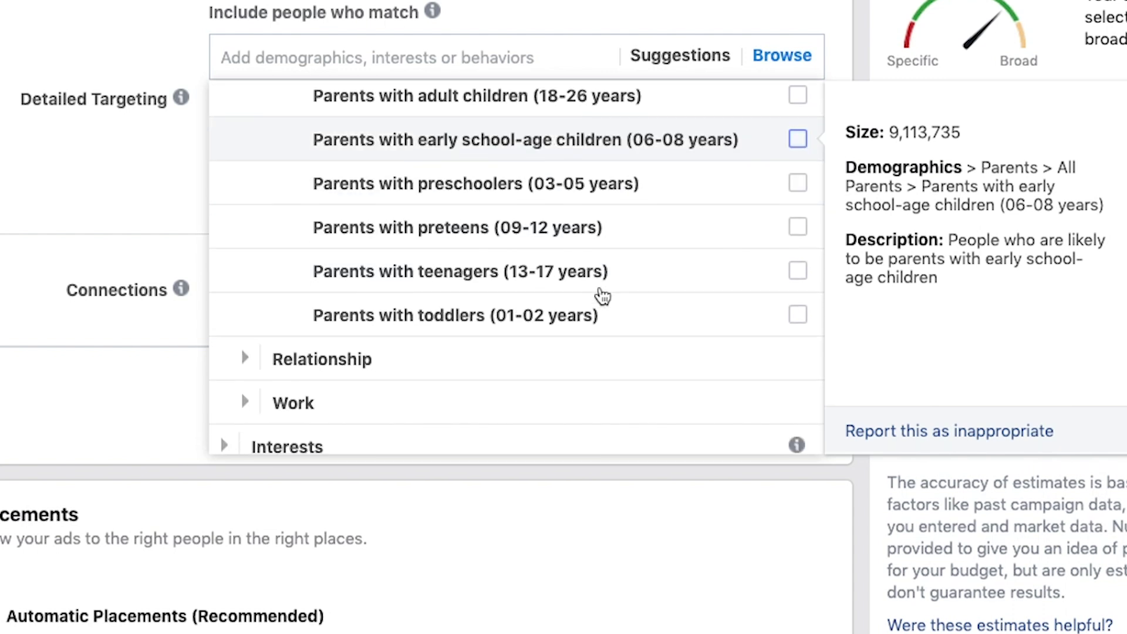
scroll(603, 296, "down", 1)
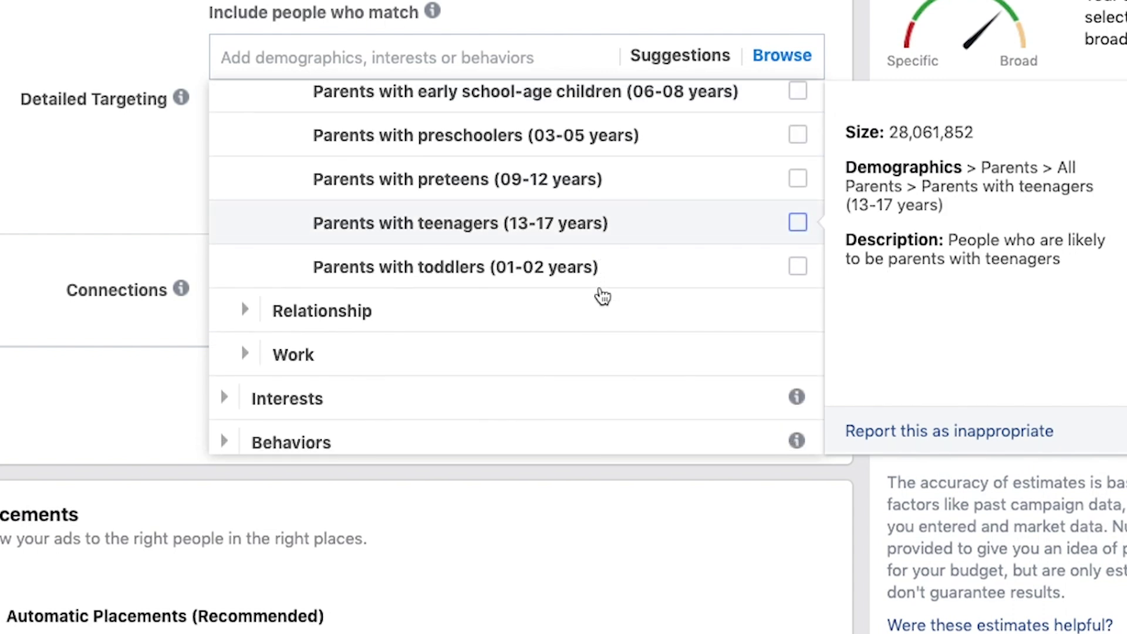
Step: Expand Relationship > Relationship Status and read through the statuses from Civil Union to Widowed
left_click(235, 301)
left_click(322, 302)
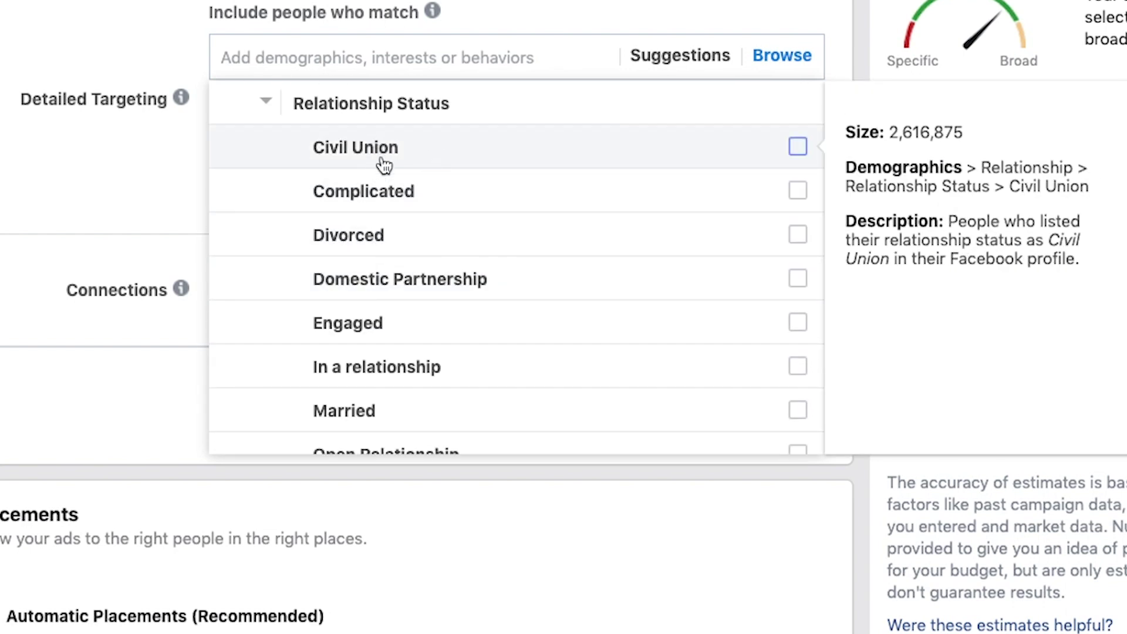
scroll(406, 262, "down", 3)
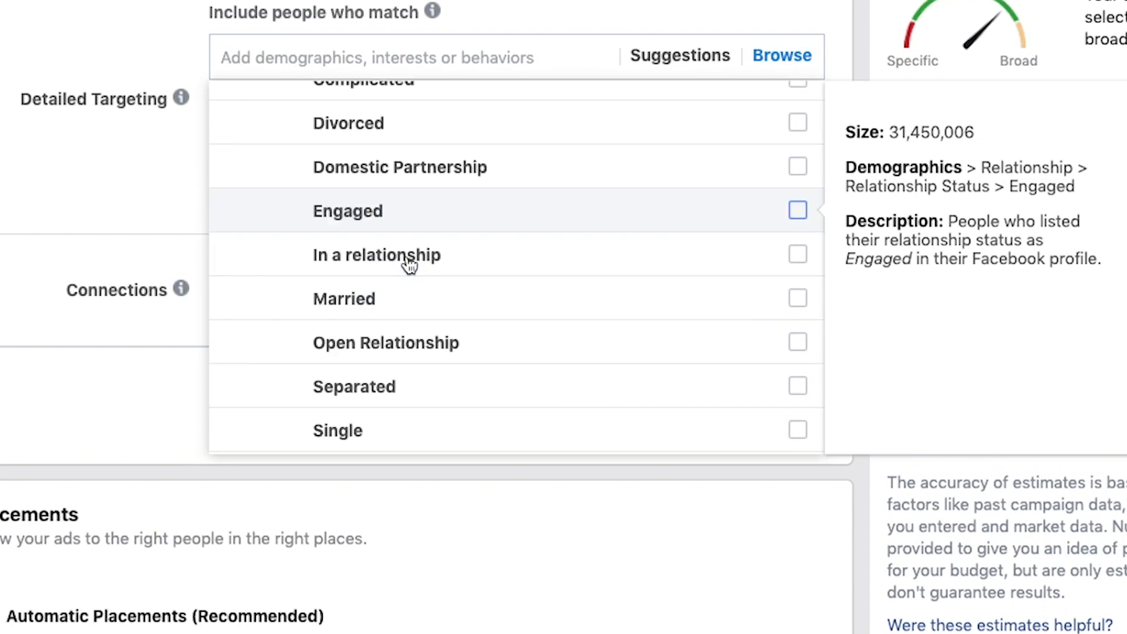
scroll(382, 168, "down", 4)
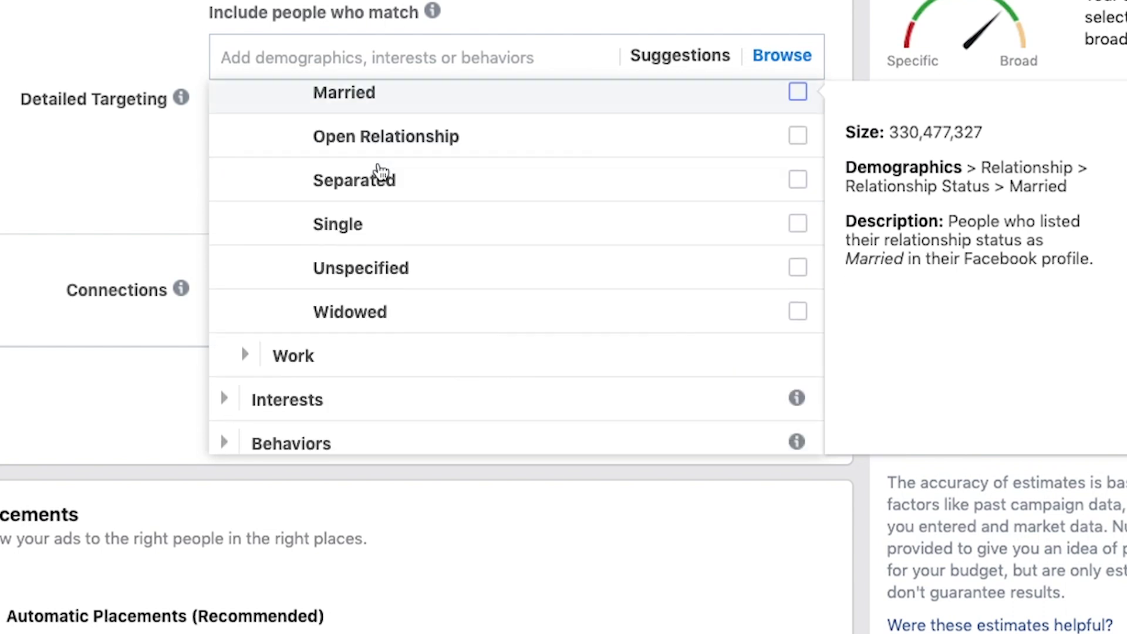
Step: Review the Work criteria, looking into the Industries list and collapsing it again to check Employers and Job Titles
left_click(315, 352)
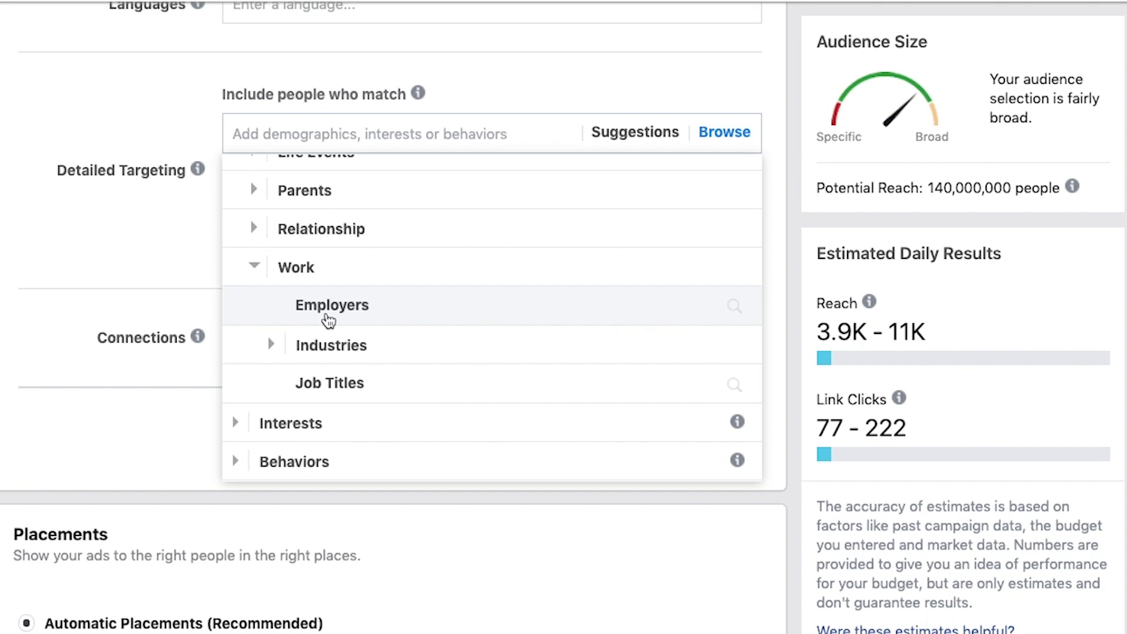
scroll(328, 320, "down", 1)
left_click(328, 320)
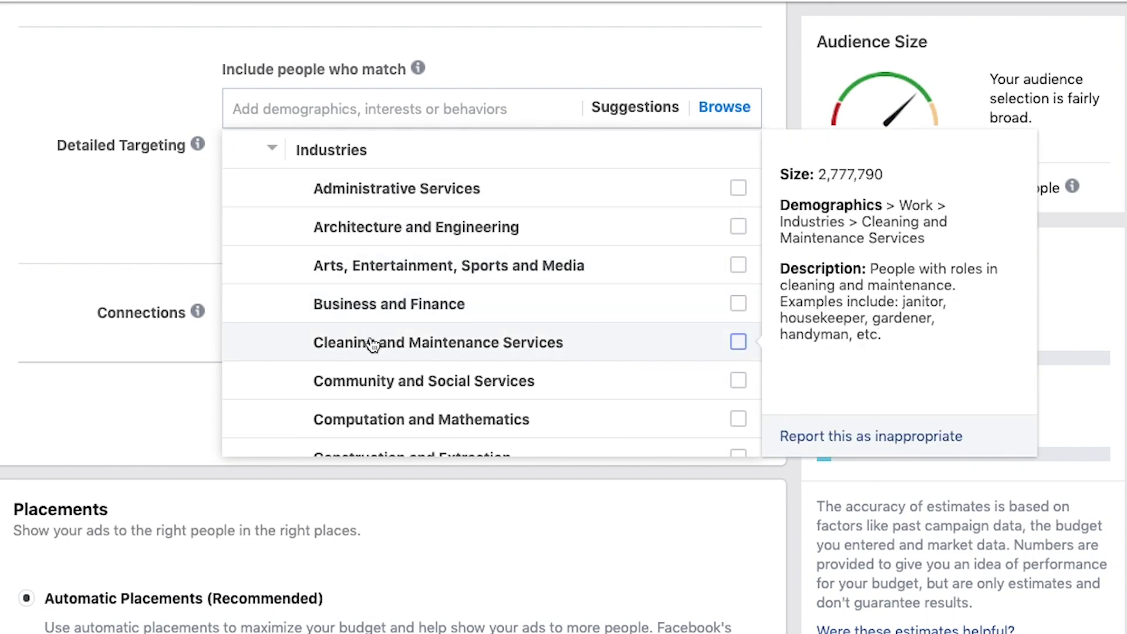
left_click(272, 153)
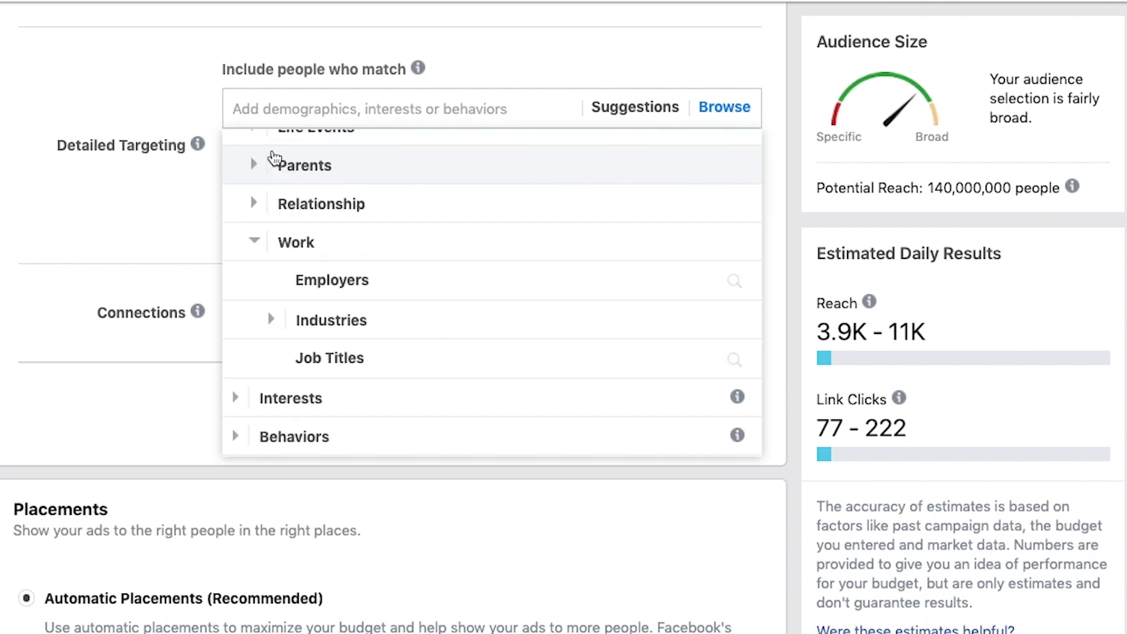
scroll(335, 294, "down", 1)
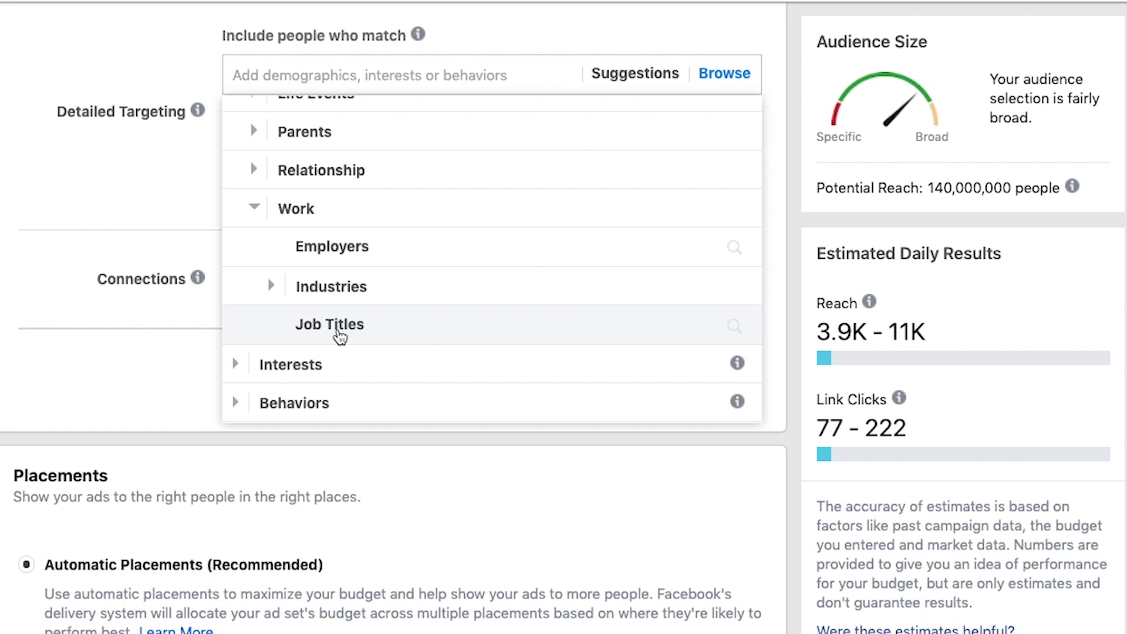
scroll(340, 337, "down", 1)
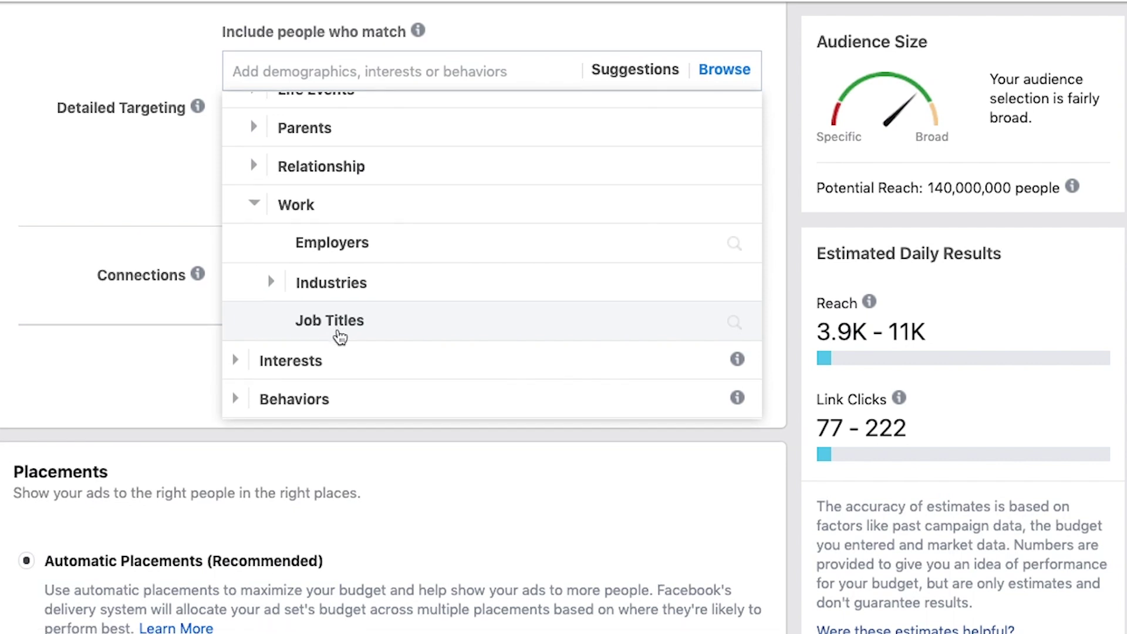
Step: Collapse the Demographics category and expand Interests > Business and industry
scroll(343, 326, "up", 4)
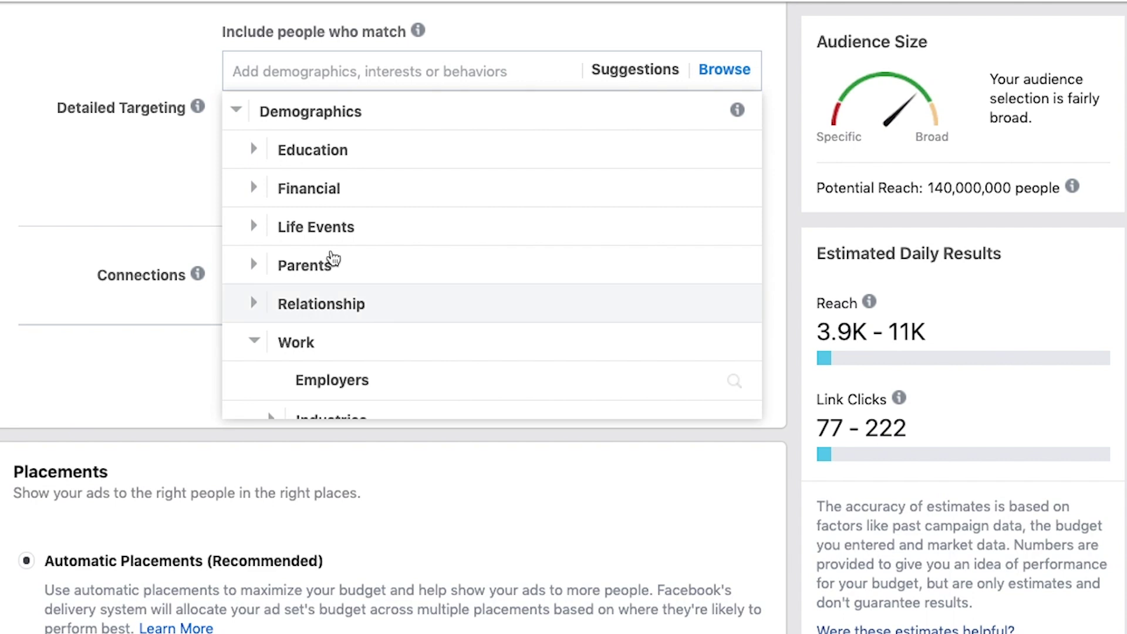
left_click(240, 116)
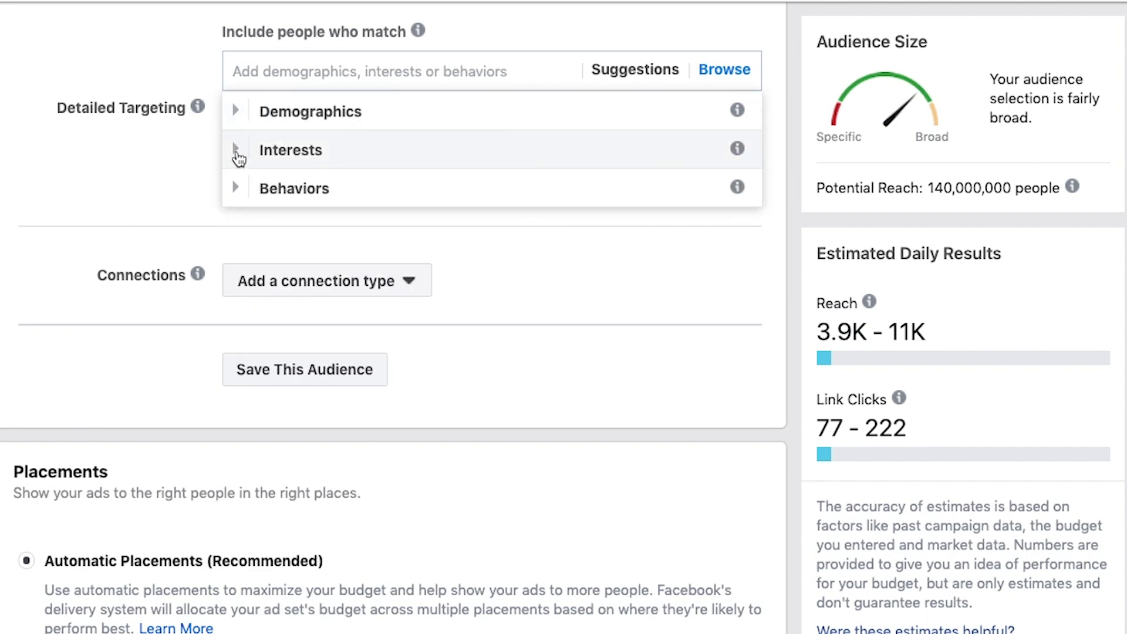
left_click(238, 155)
left_click(254, 153)
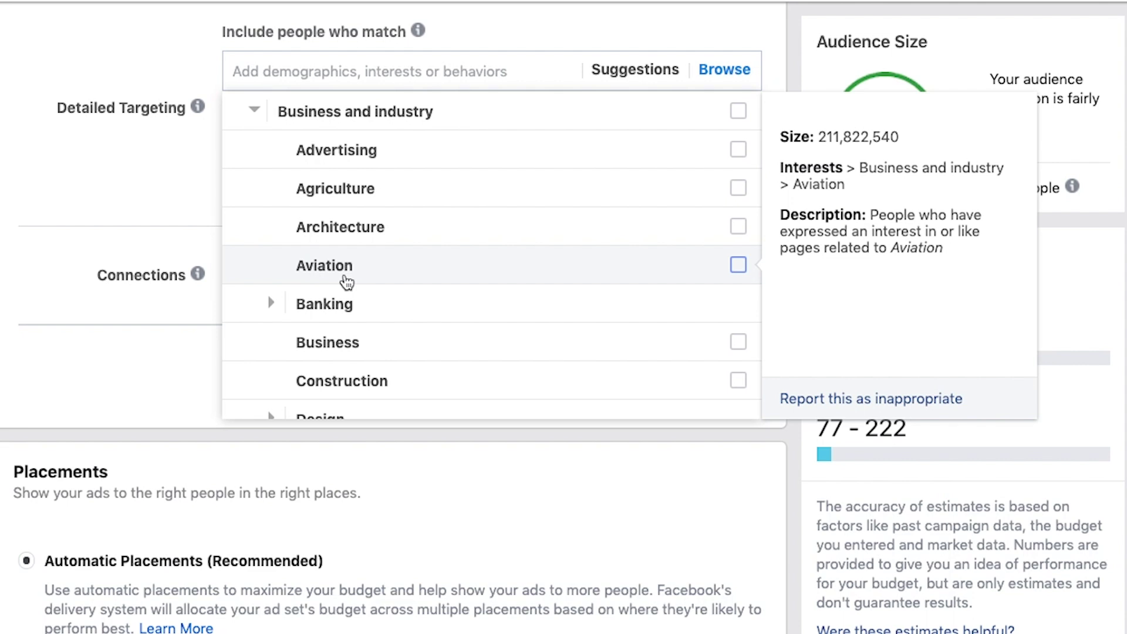
Step: Read through the Business and industry interests from Advertising down to Personal finance, then collapse the group
scroll(306, 245, "down", 1)
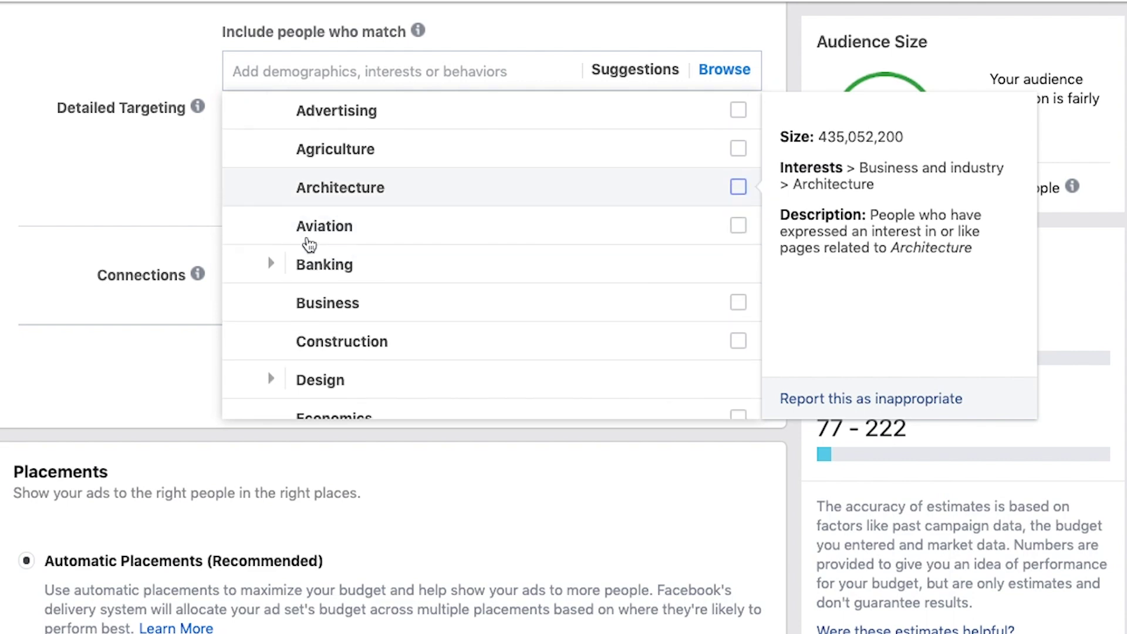
scroll(295, 263, "down", 3)
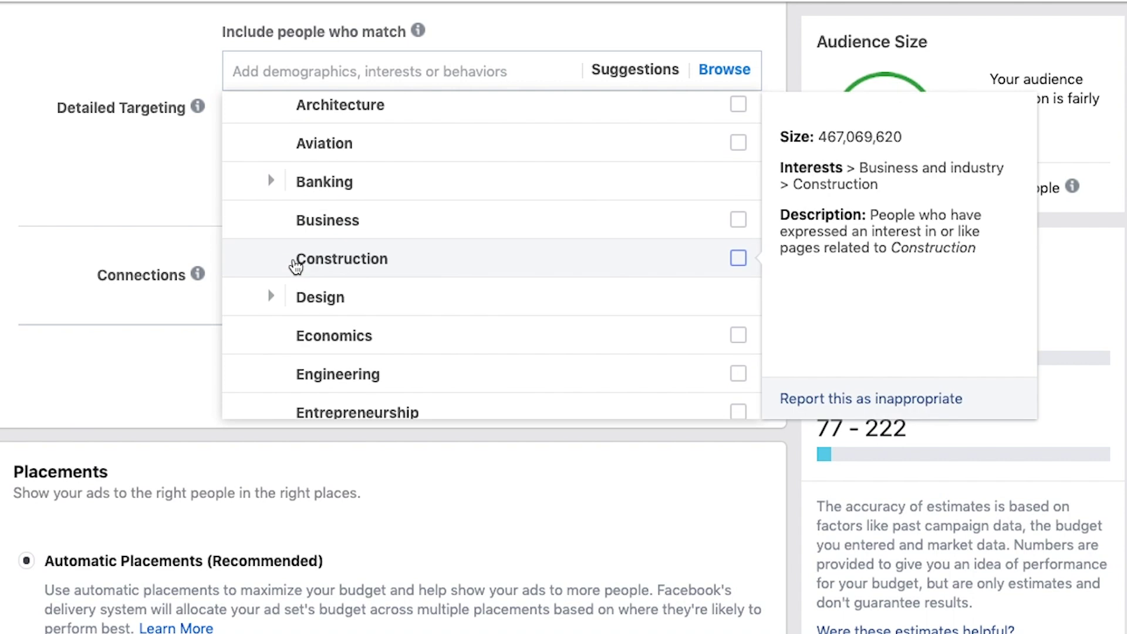
scroll(297, 261, "down", 4)
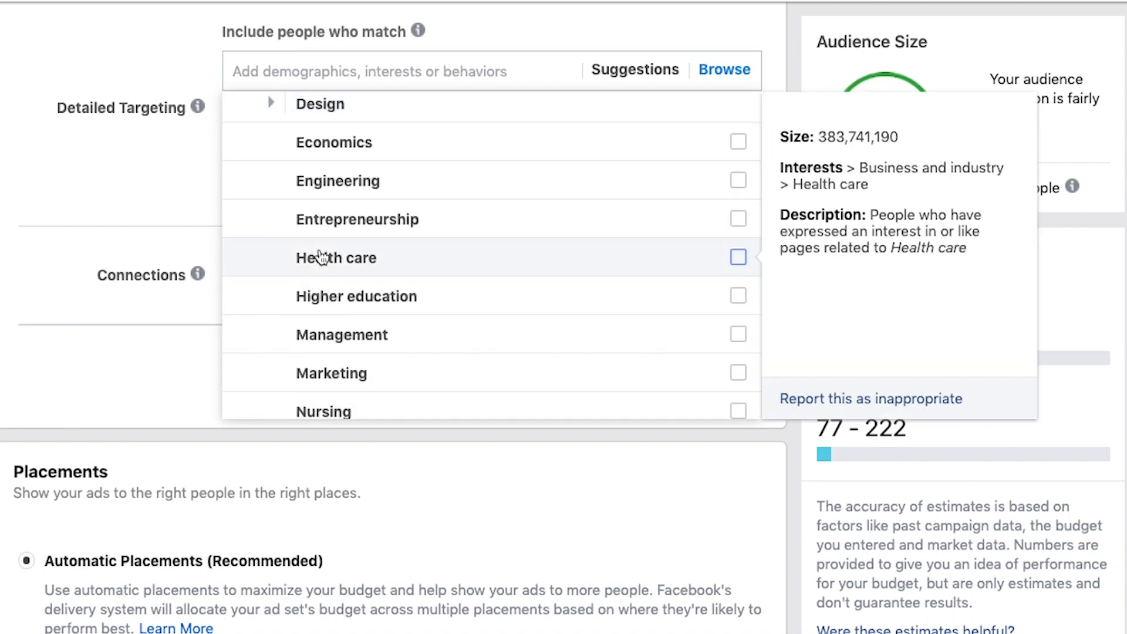
scroll(322, 255, "down", 1)
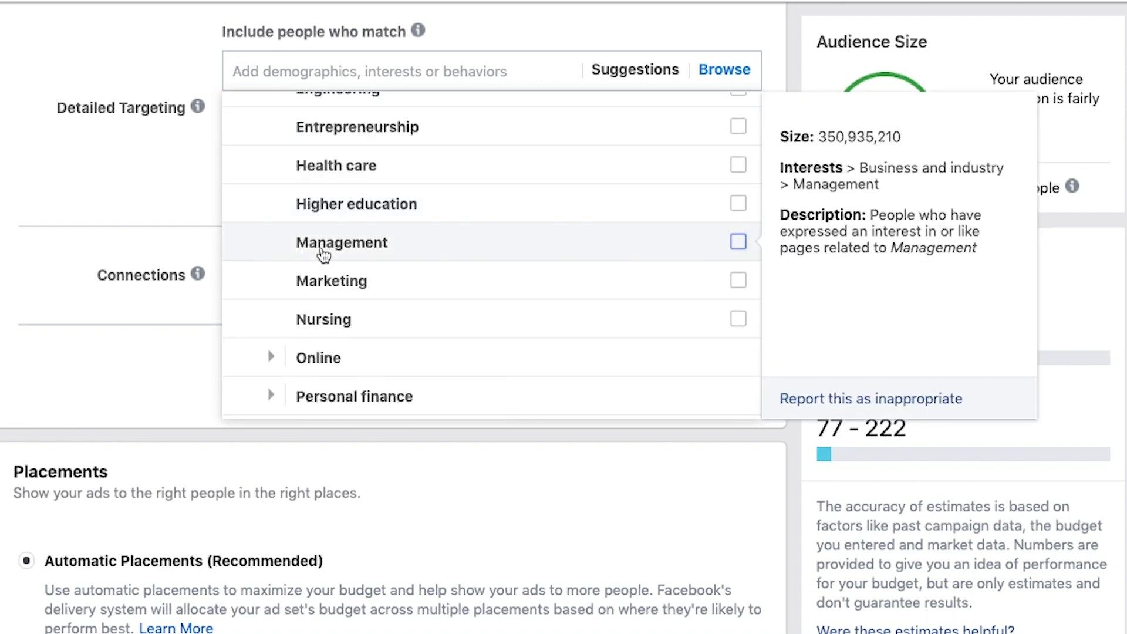
scroll(322, 255, "up", 10)
scroll(323, 255, "up", 2)
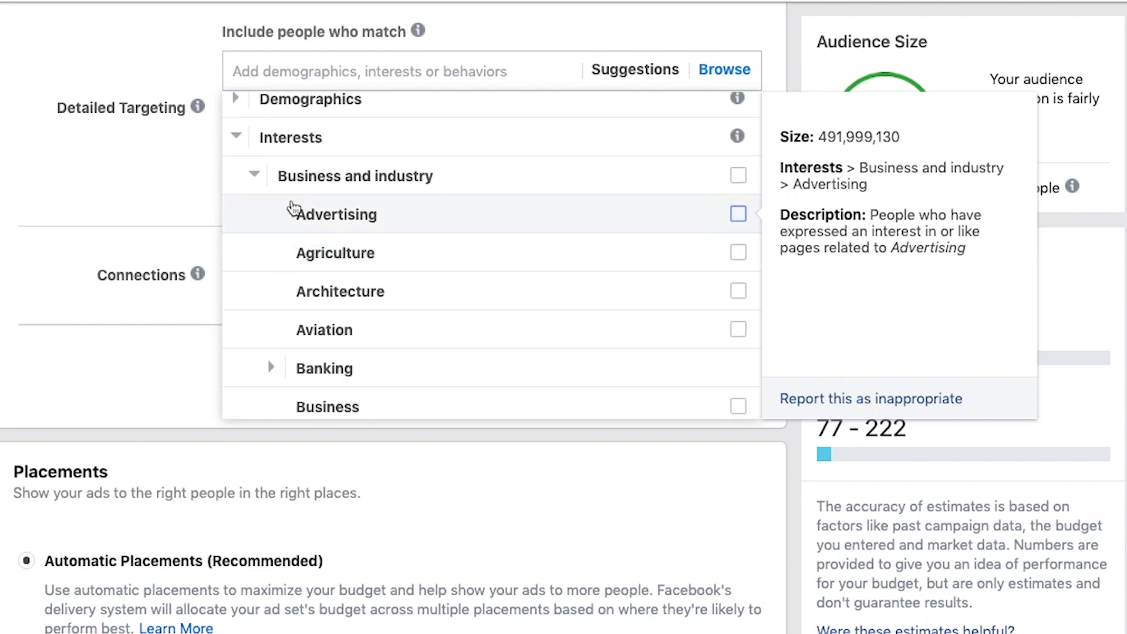
left_click(254, 176)
Step: Expand Entertainment > Live events, review interests such as Concerts and Nightclubs, and collapse Live events again
left_click(253, 187)
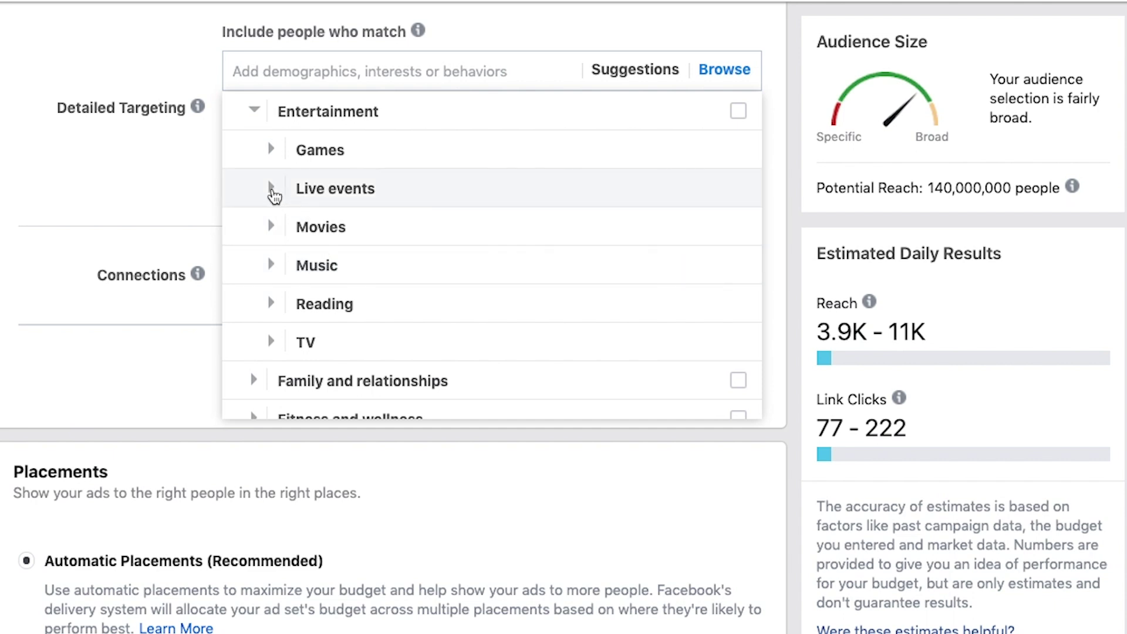
left_click(271, 187)
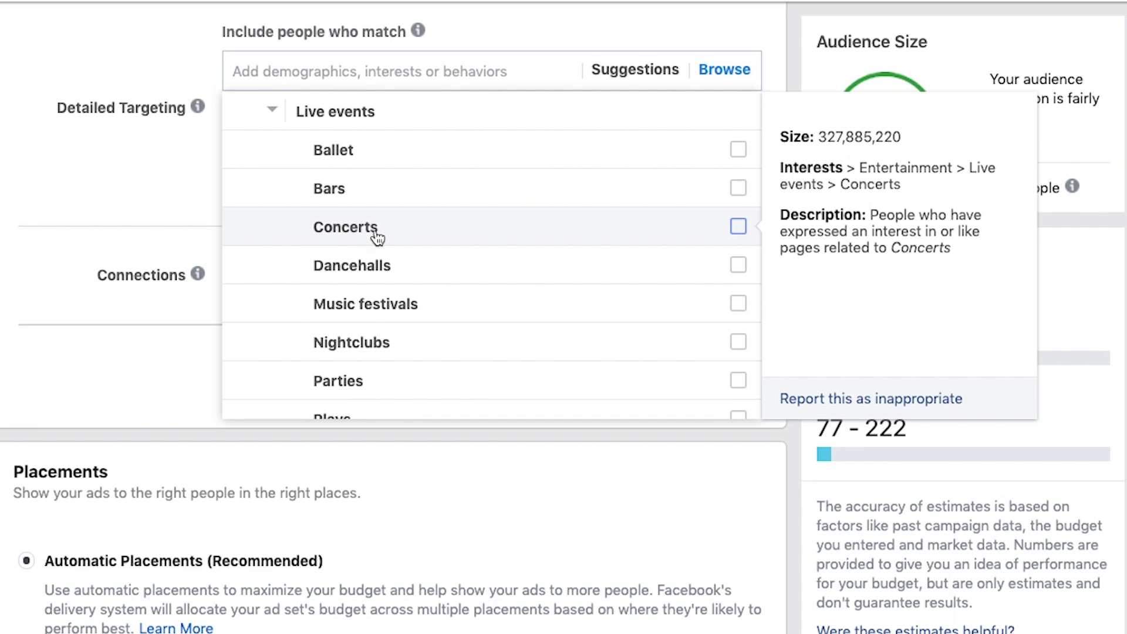
scroll(393, 238, "up", 1)
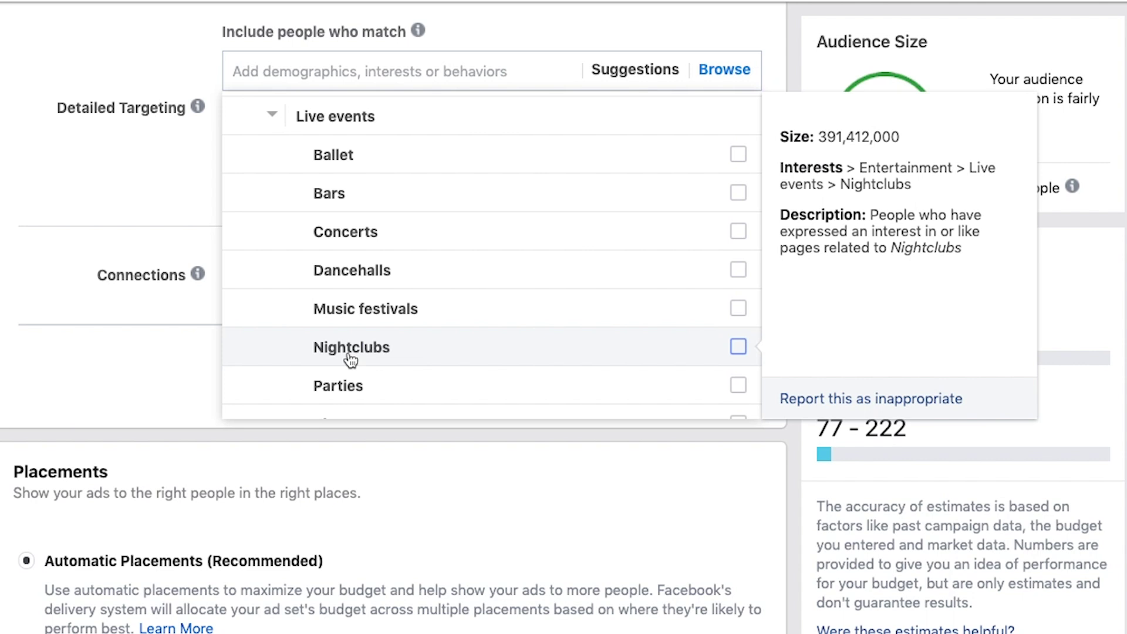
left_click(275, 116)
Step: Expand Family and relationships, review its interests from Dating to Parenting, and collapse the group
scroll(293, 170, "down", 2)
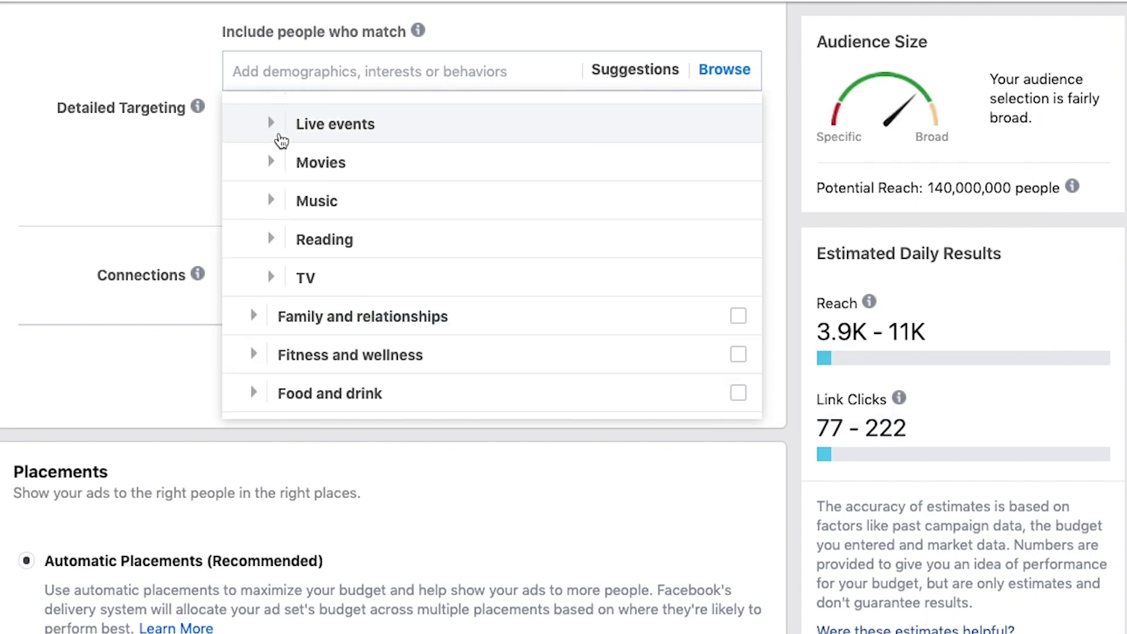
left_click(254, 281)
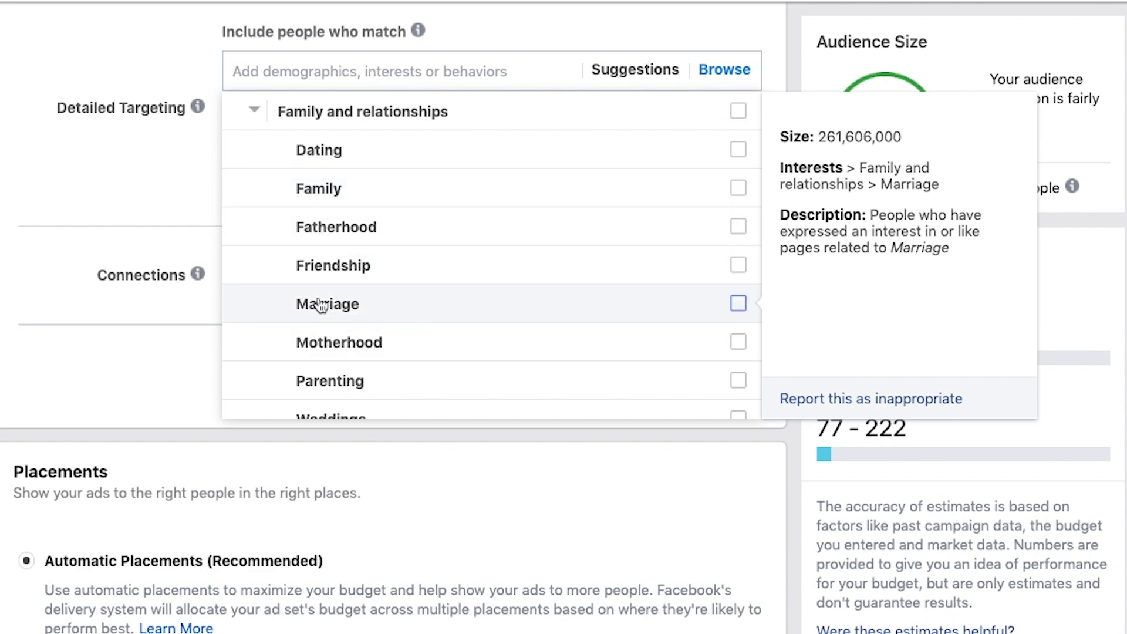
scroll(269, 132, "up", 1)
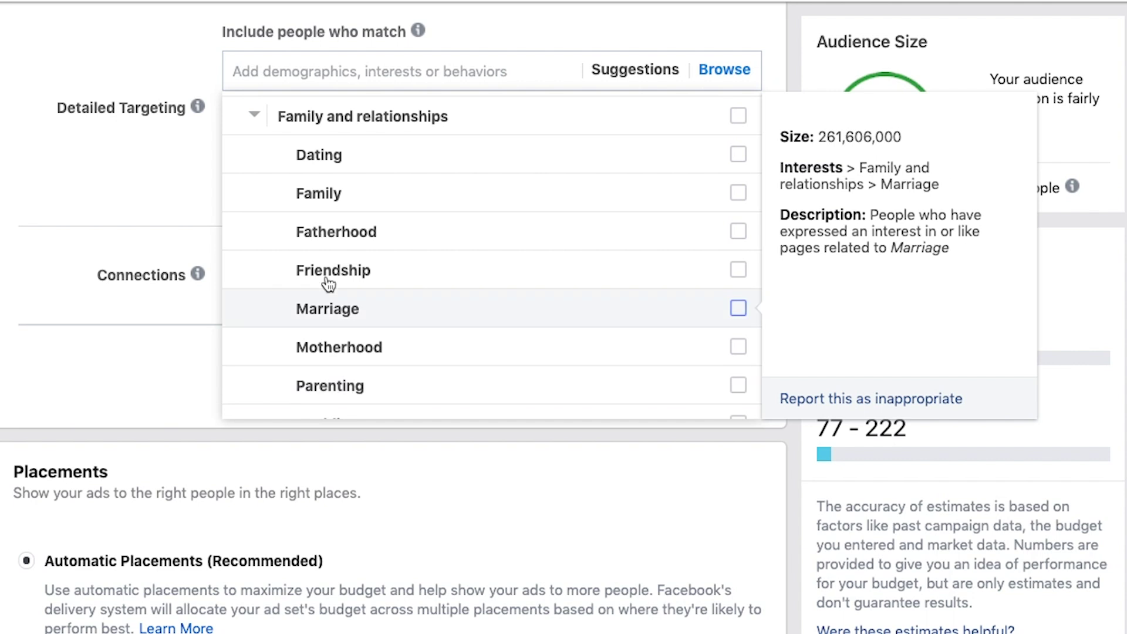
left_click(255, 115)
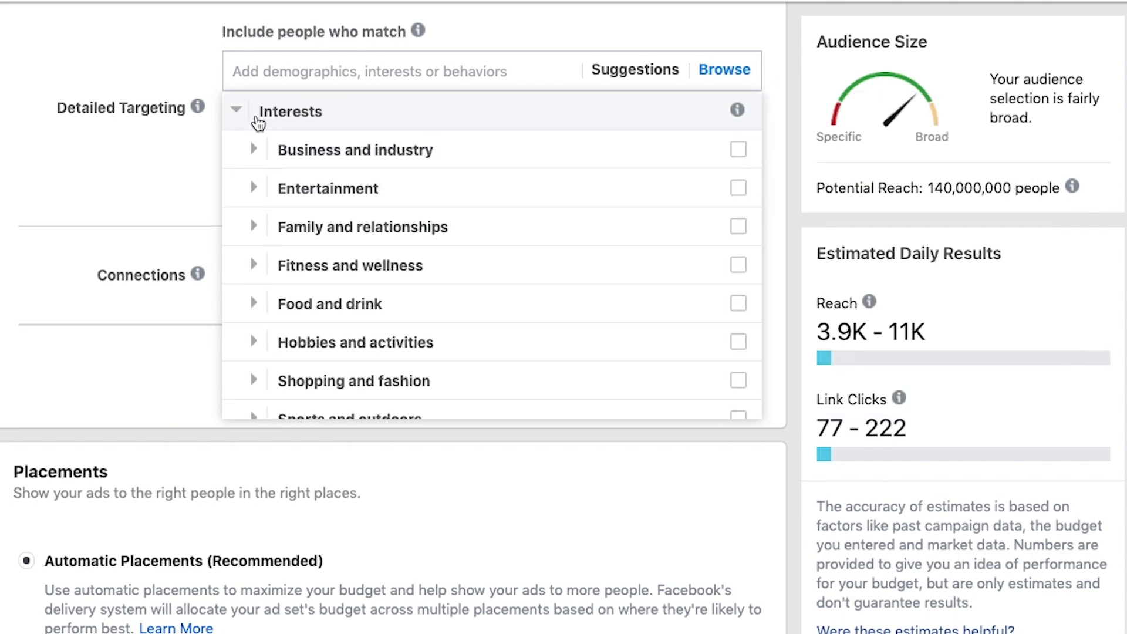
Step: Expand Fitness and wellness, review its interests from Bodybuilding to Yoga, and collapse the group
scroll(329, 247, "down", 1)
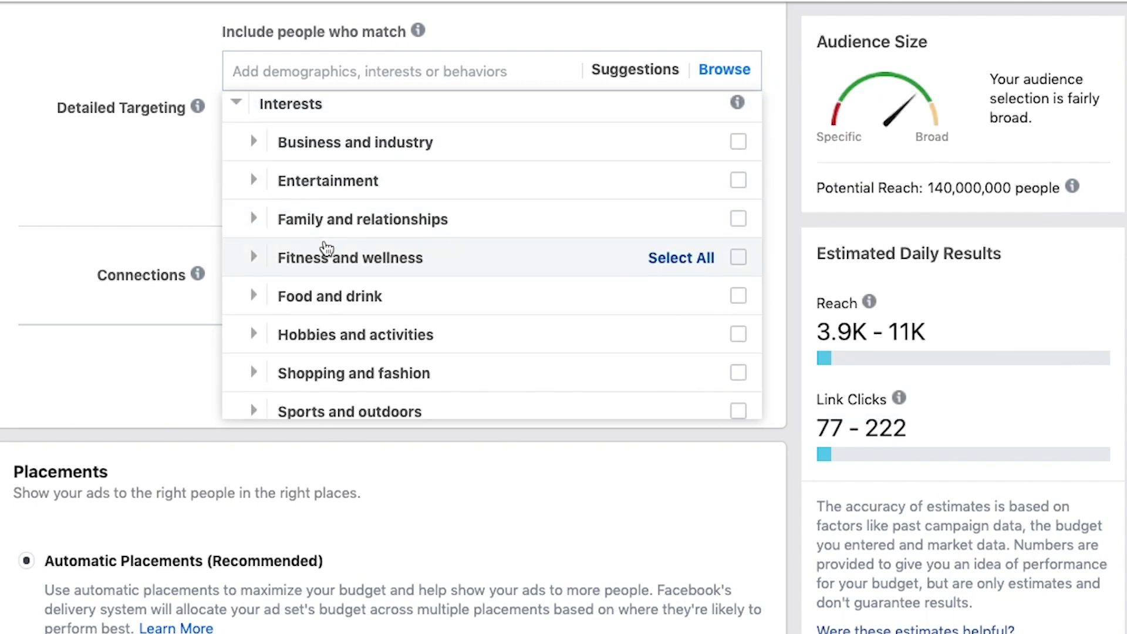
left_click(253, 260)
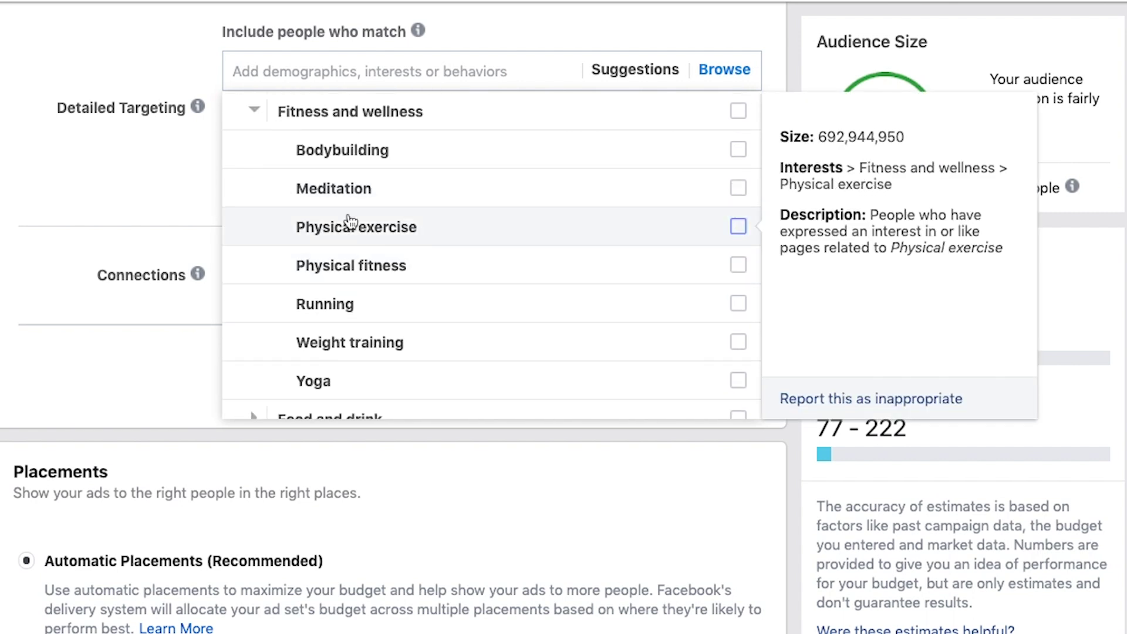
scroll(358, 340, "down", 1)
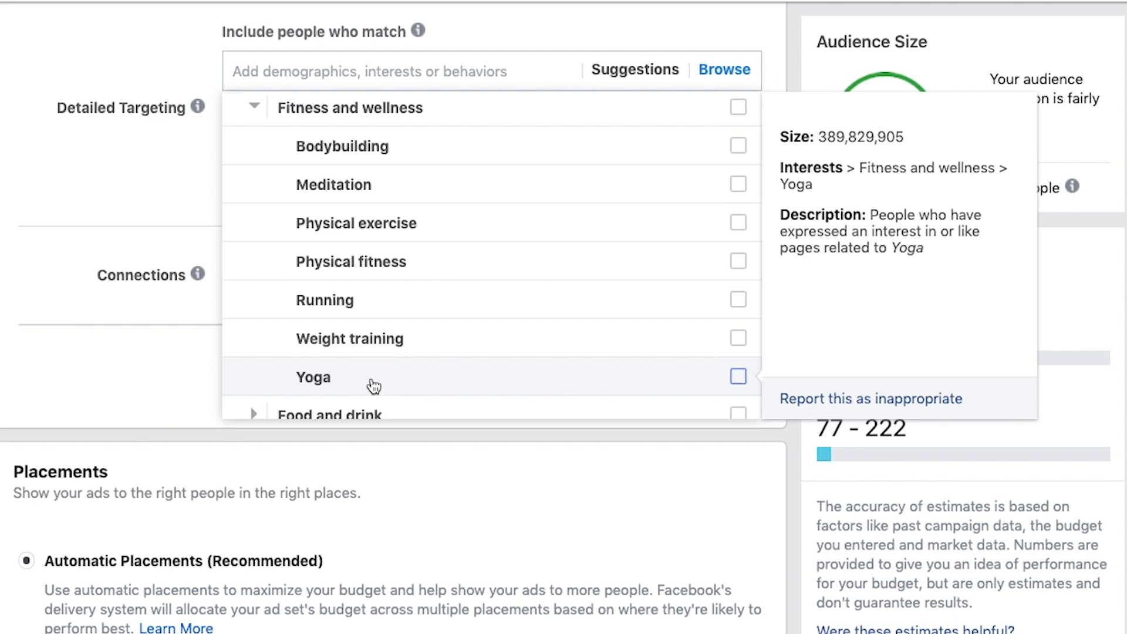
left_click(253, 109)
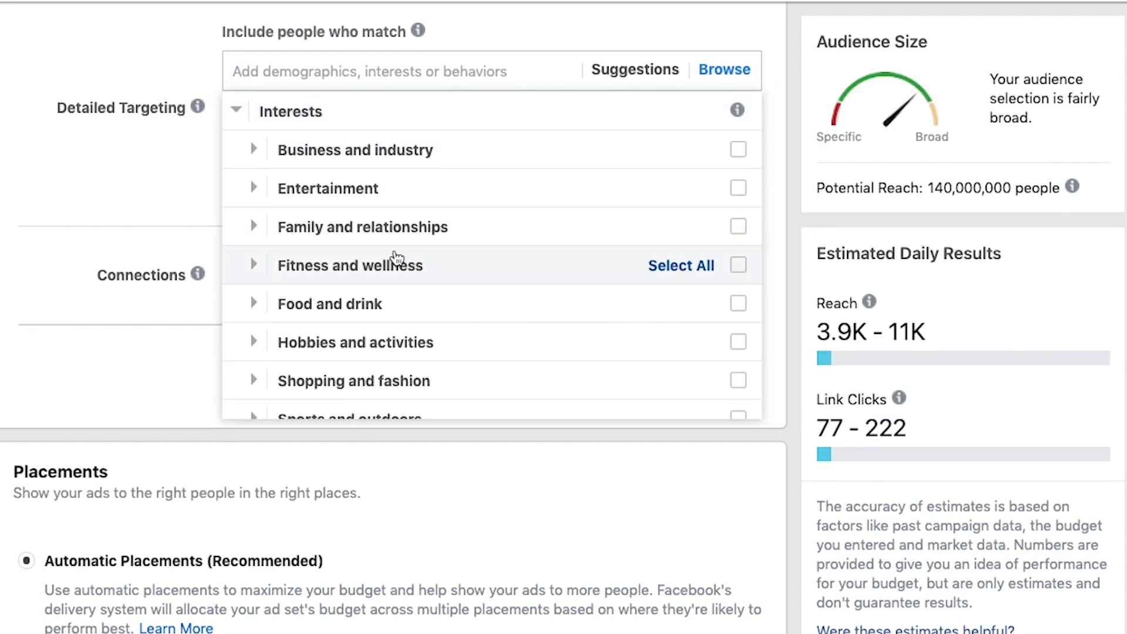
Step: Look into the Hobbies and activities subgroups, check the remaining interest groups down to Technology, and collapse Interests
scroll(304, 313, "down", 1)
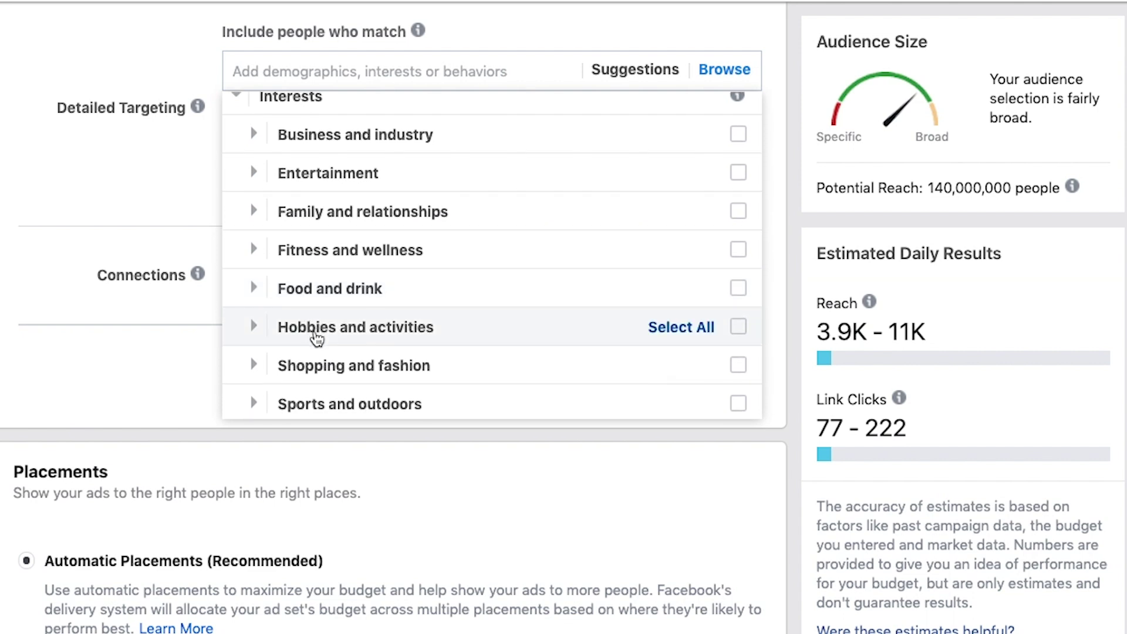
left_click(254, 326)
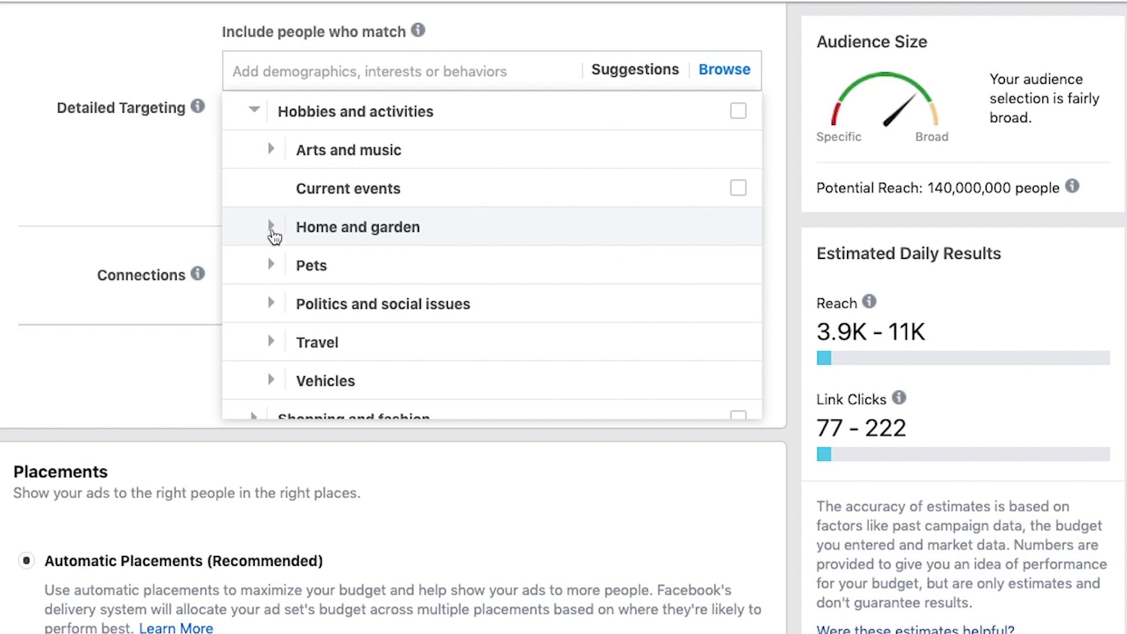
left_click(273, 235)
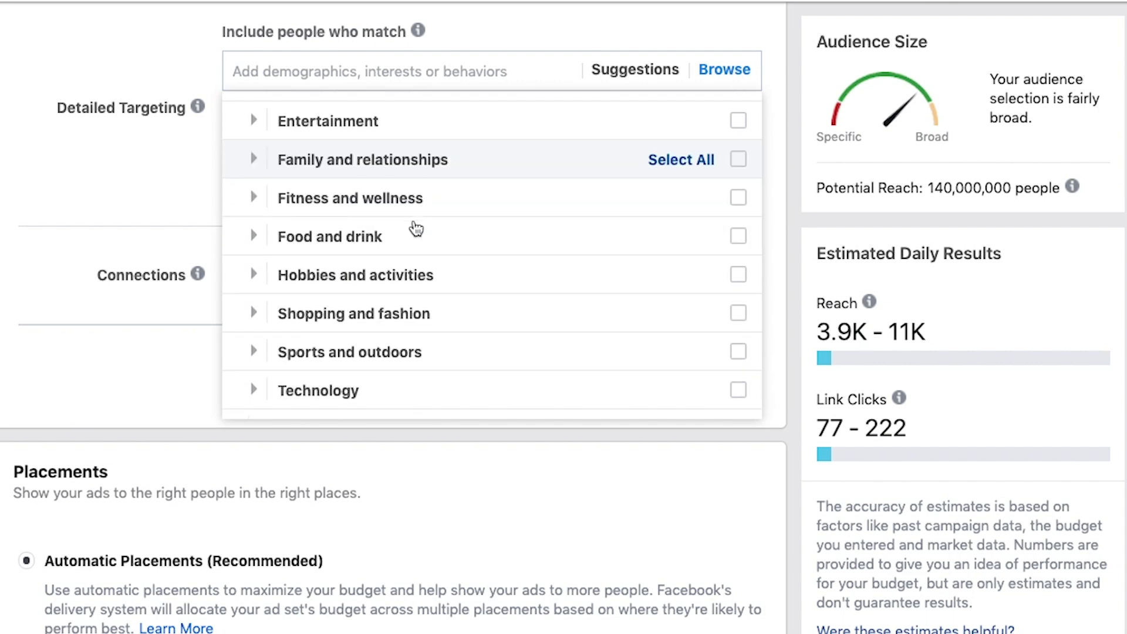
scroll(416, 228, "down", 1)
scroll(390, 323, "up", 4)
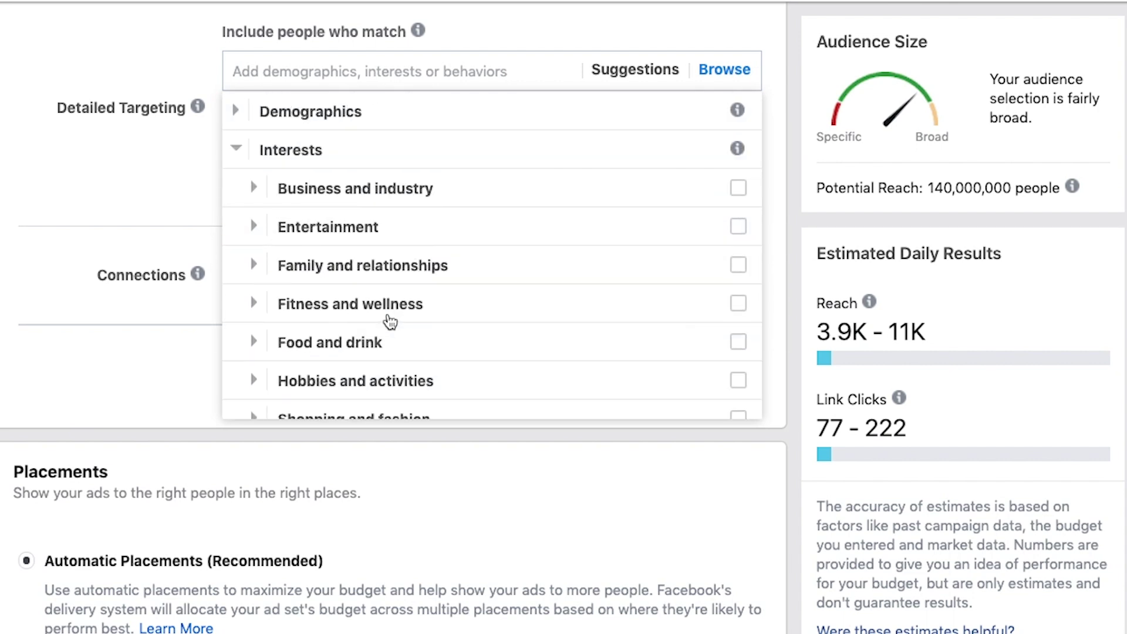
left_click(237, 155)
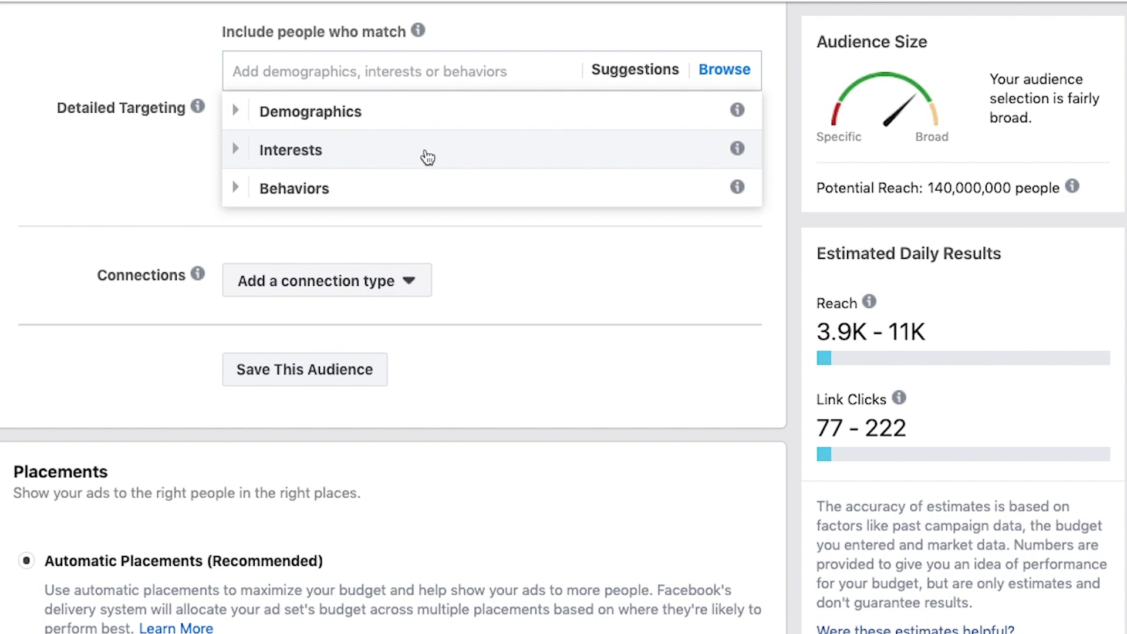
Step: Expand Behaviors > Consumer Classification and read through the countries from Argentina to UAE
left_click(237, 193)
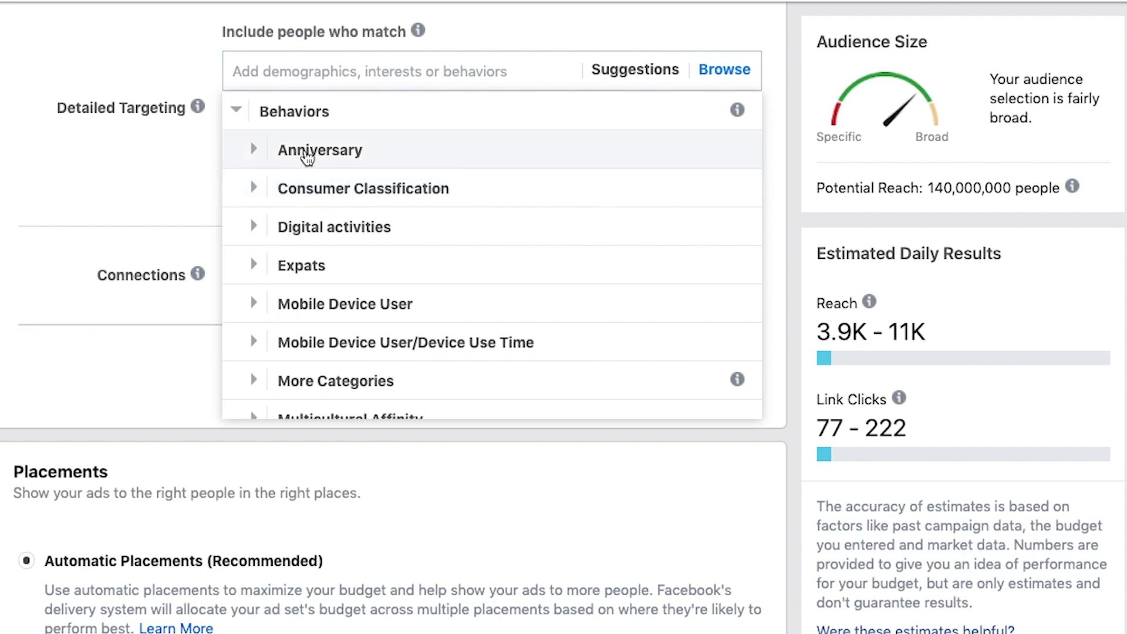
left_click(254, 188)
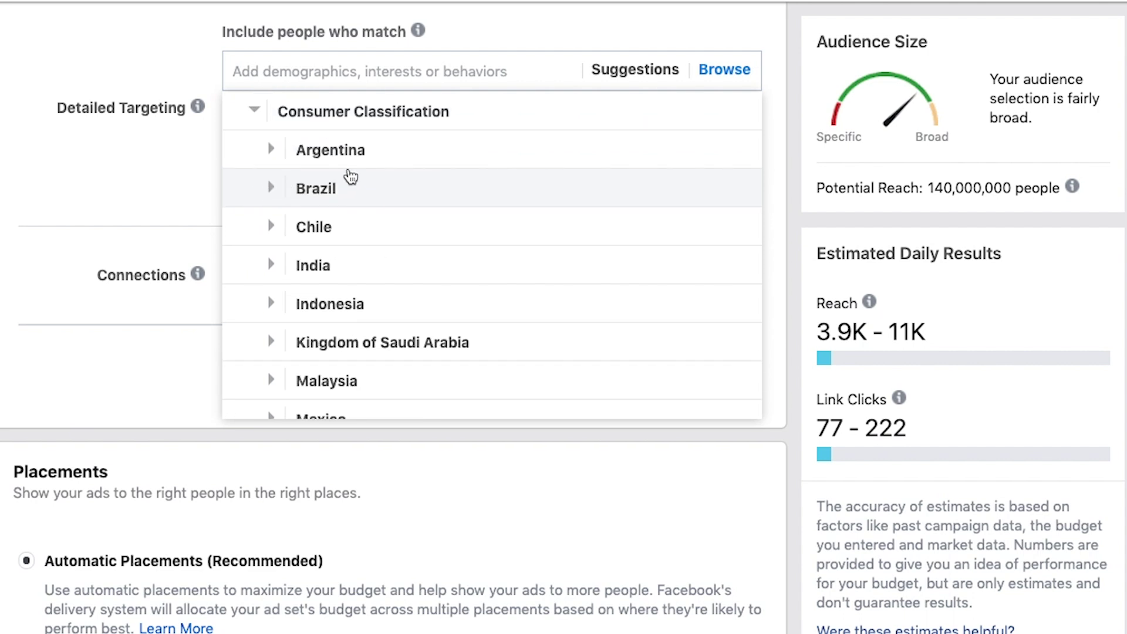
scroll(350, 211, "down", 2)
scroll(353, 211, "down", 3)
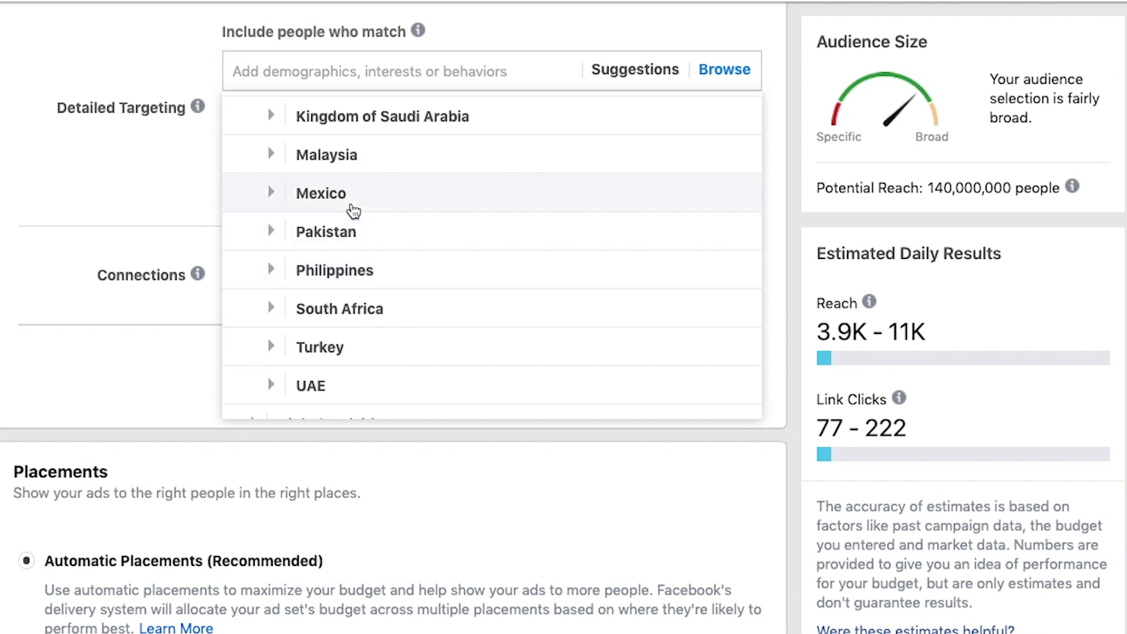
scroll(353, 212, "up", 1)
scroll(353, 211, "up", 4)
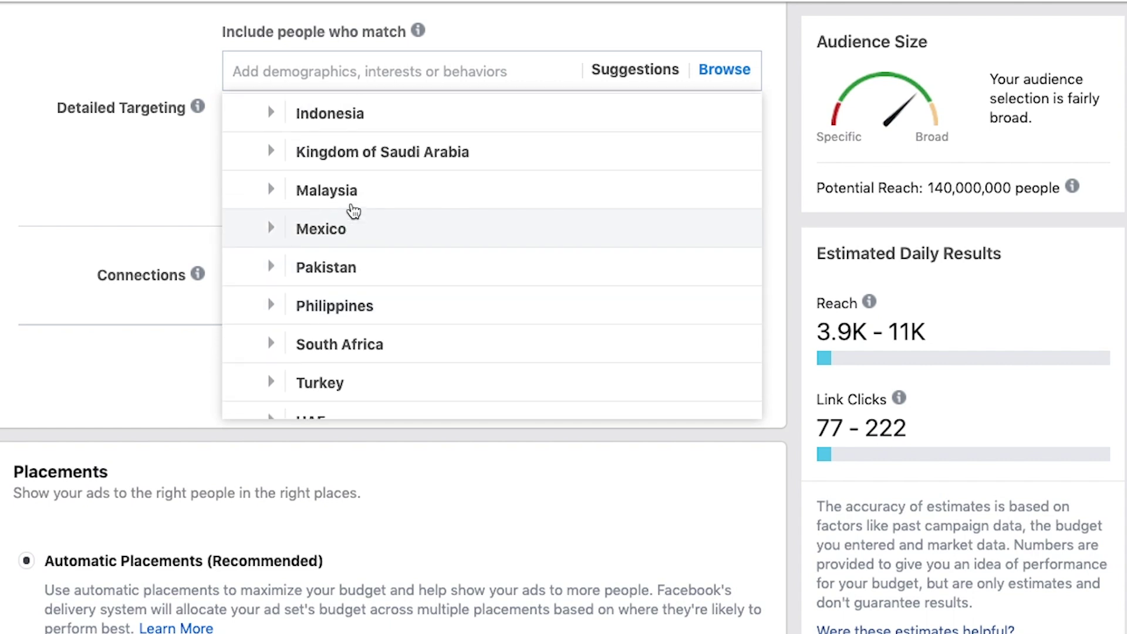
scroll(352, 211, "up", 5)
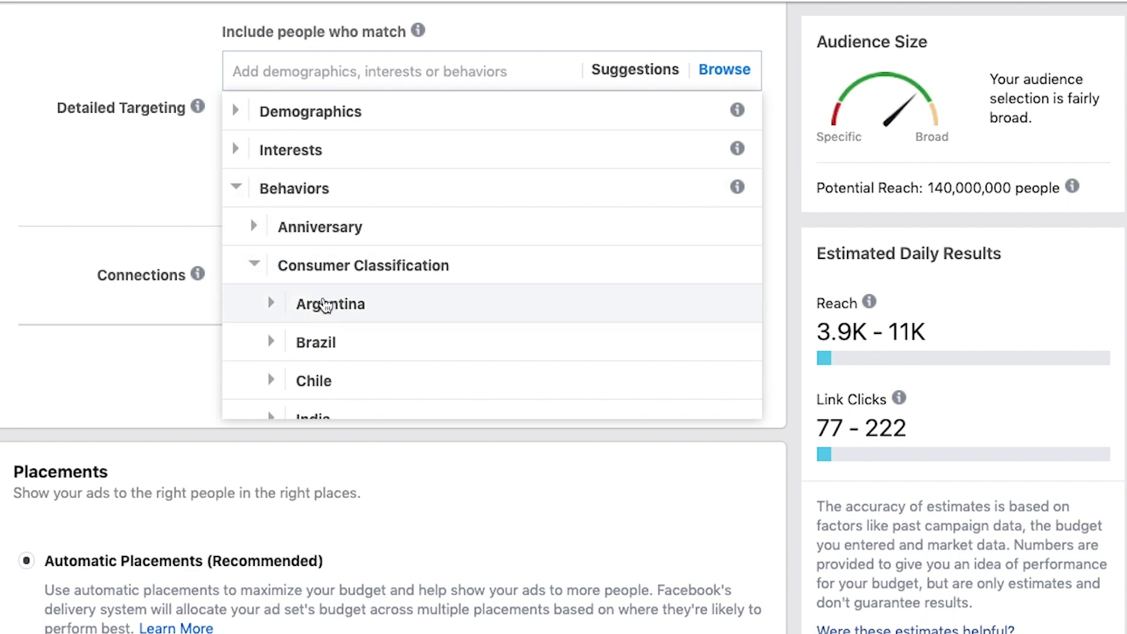
Step: Check the description of the mid and high-value goods option for Argentina, then collapse Argentina and Consumer Classification
left_click(271, 308)
mouse_move(597, 188)
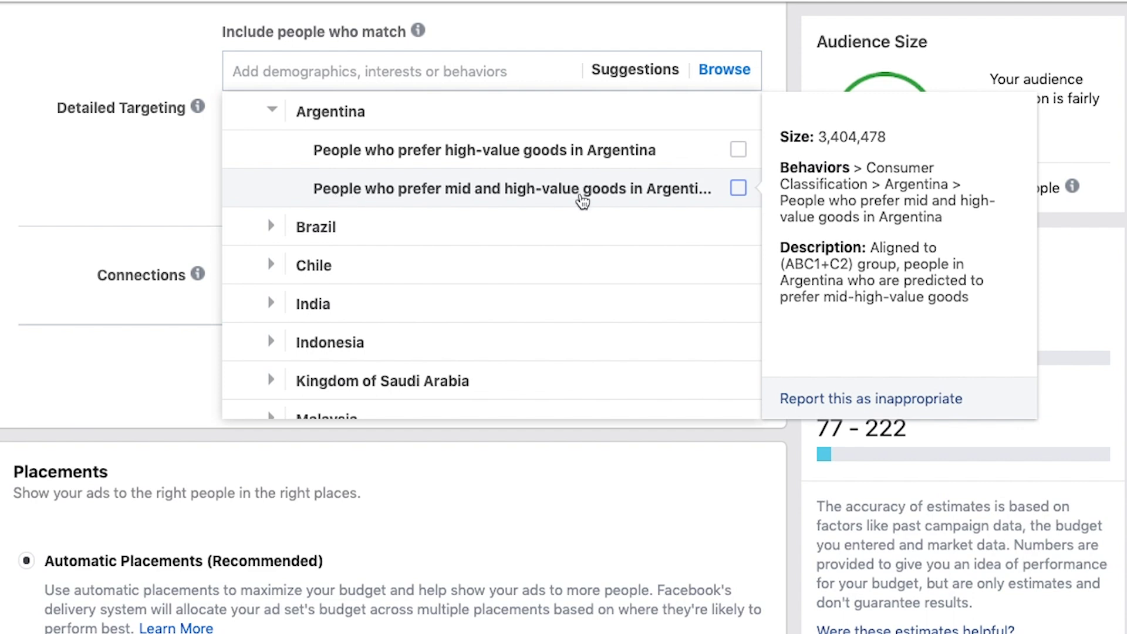
scroll(275, 166, "up", 1)
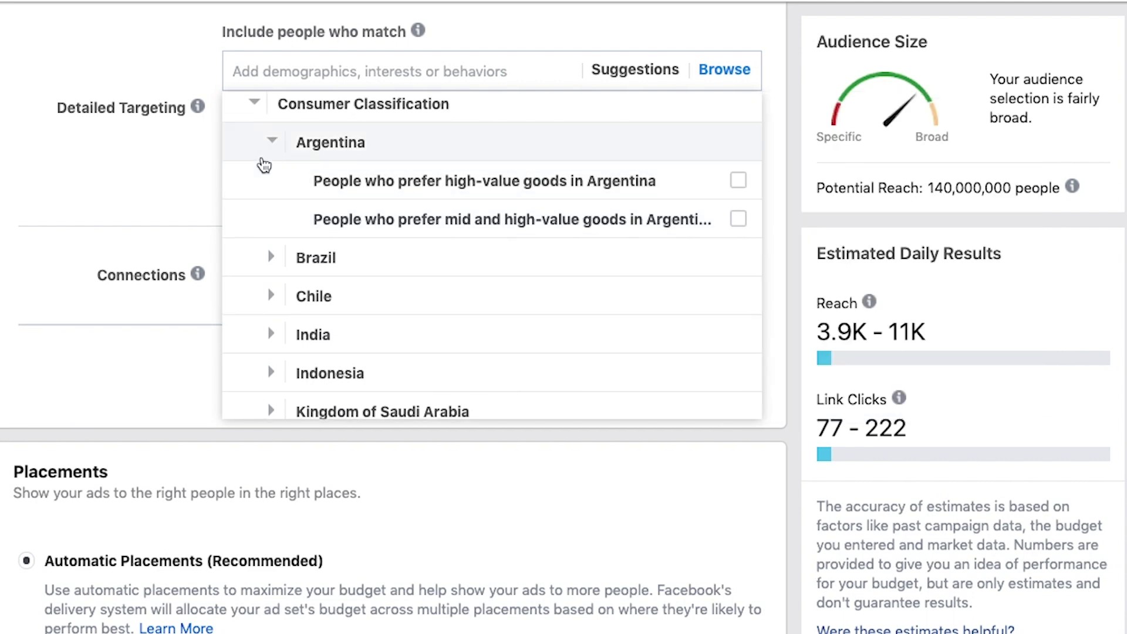
left_click(272, 142)
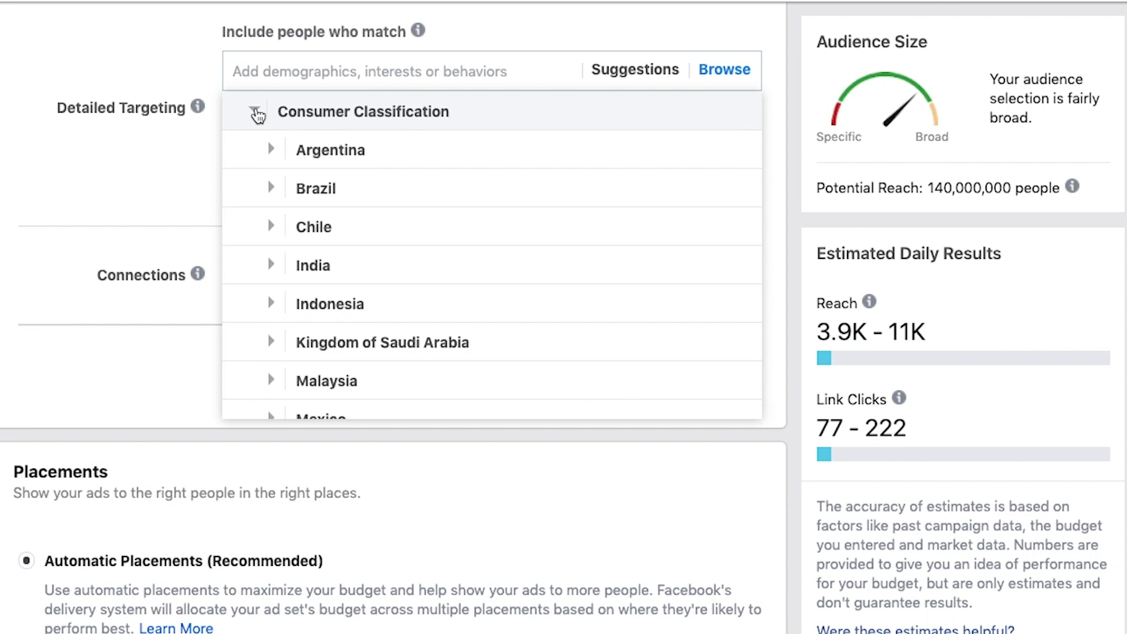
left_click(255, 112)
Step: Expand Digital activities and read through its options from Operating System Used and Console gamers down to Primary email domain
left_click(262, 229)
scroll(267, 226, "down", 4)
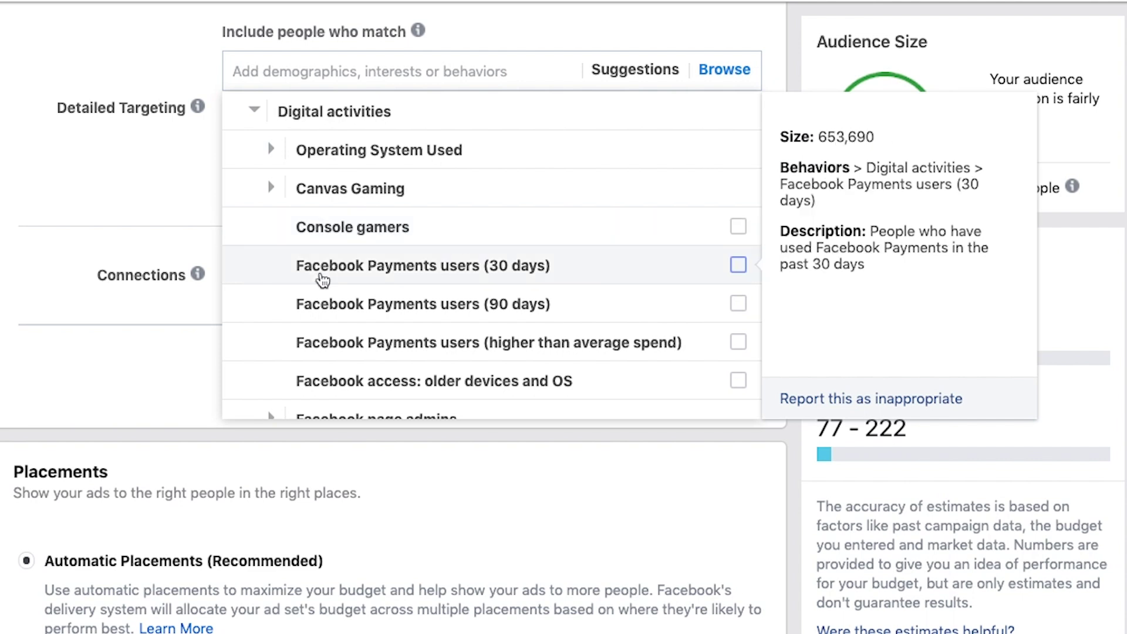
scroll(321, 280, "down", 1)
scroll(322, 280, "down", 1)
scroll(321, 280, "down", 2)
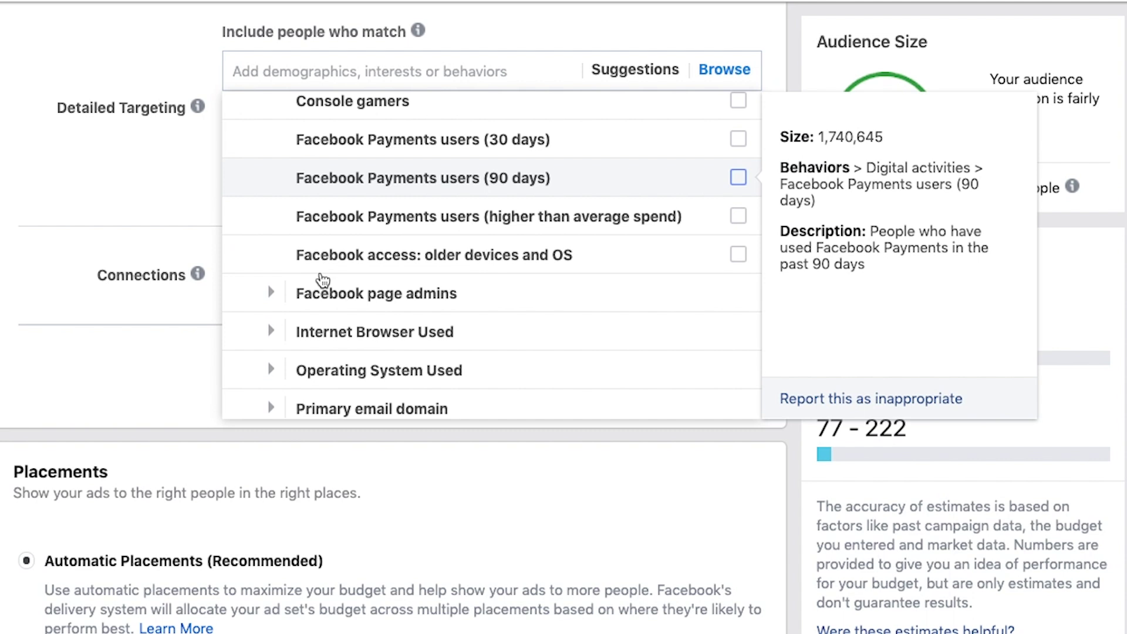
scroll(430, 287, "down", 1)
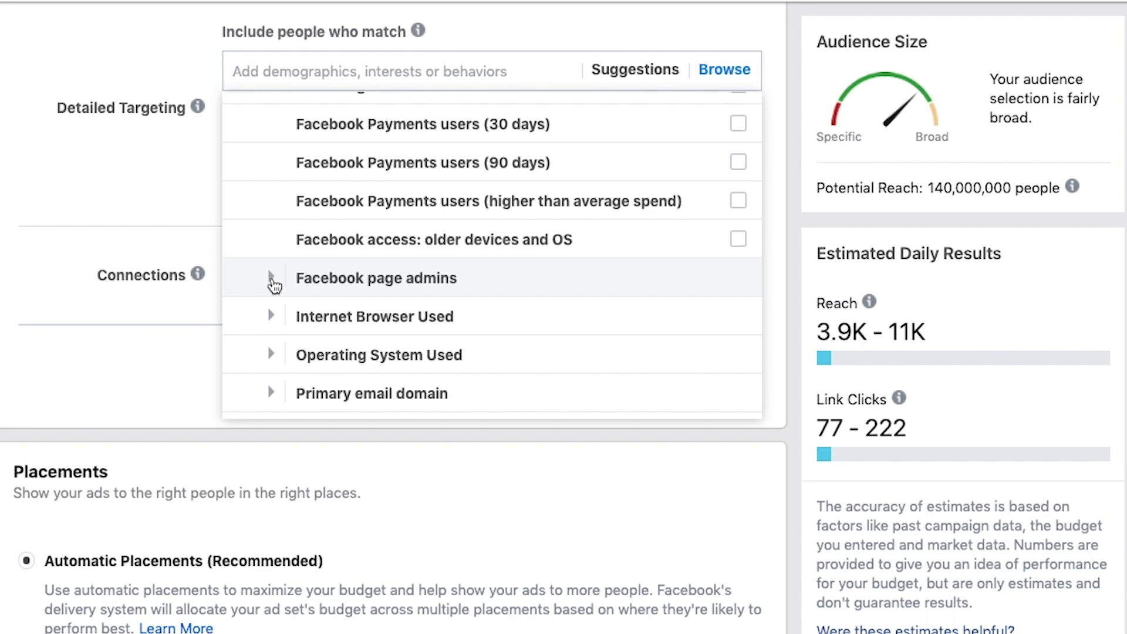
Step: Expand Facebook page admins under Digital activities and read through the page admin types and the remaining options down to Technology early adopters
left_click(271, 278)
scroll(352, 235, "down", 2)
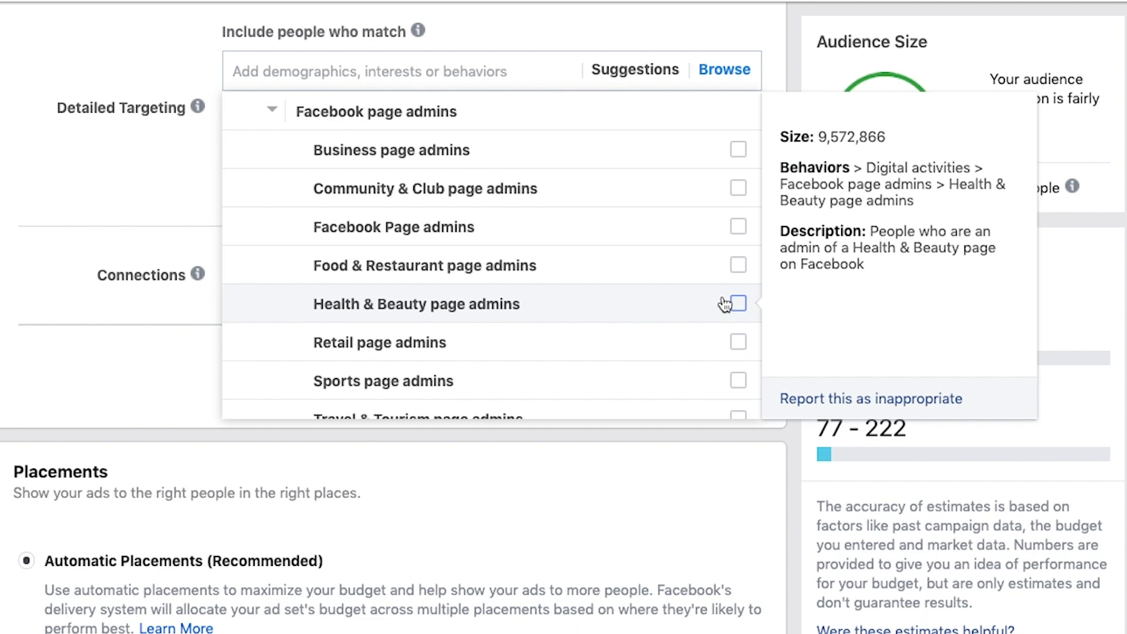
scroll(710, 305, "down", 3)
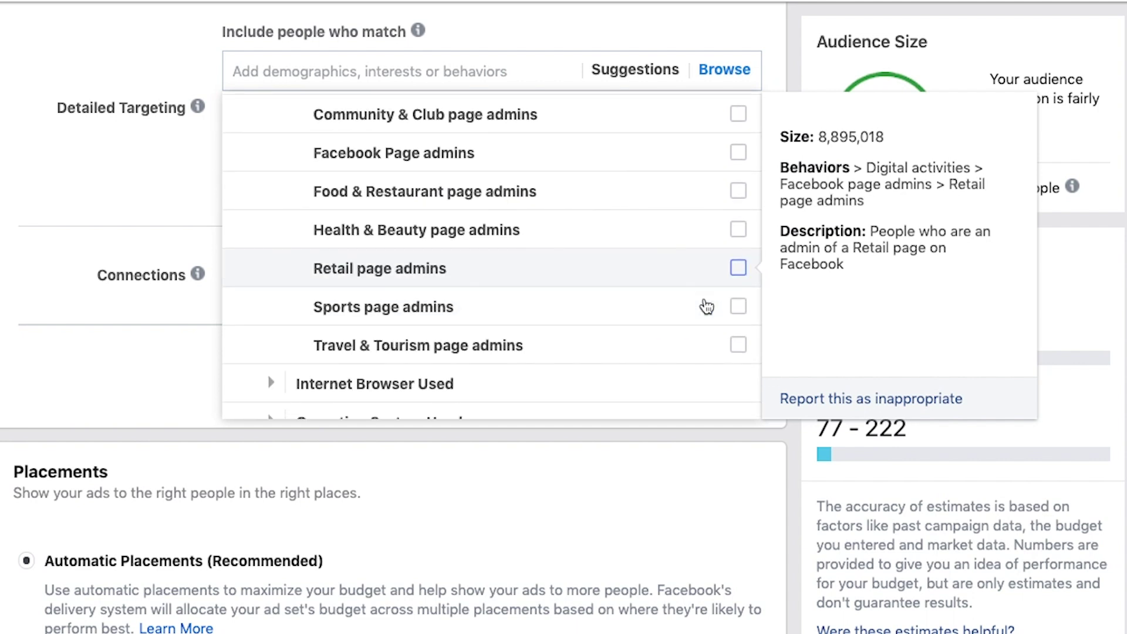
scroll(707, 306, "down", 1)
scroll(707, 306, "down", 2)
scroll(706, 306, "down", 1)
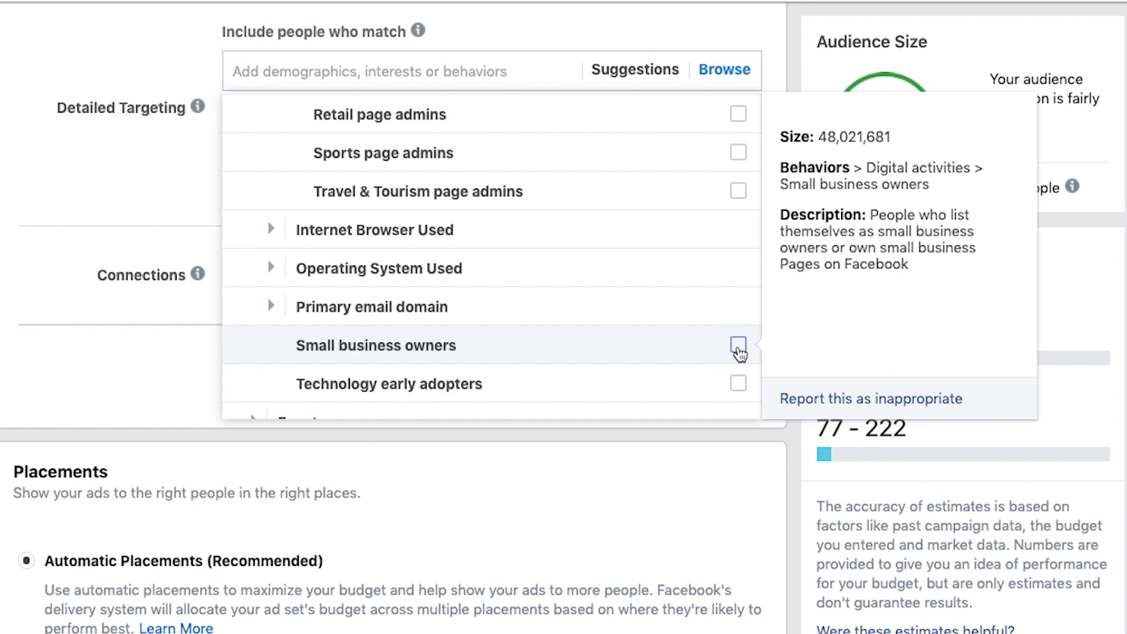
scroll(685, 340, "up", 3)
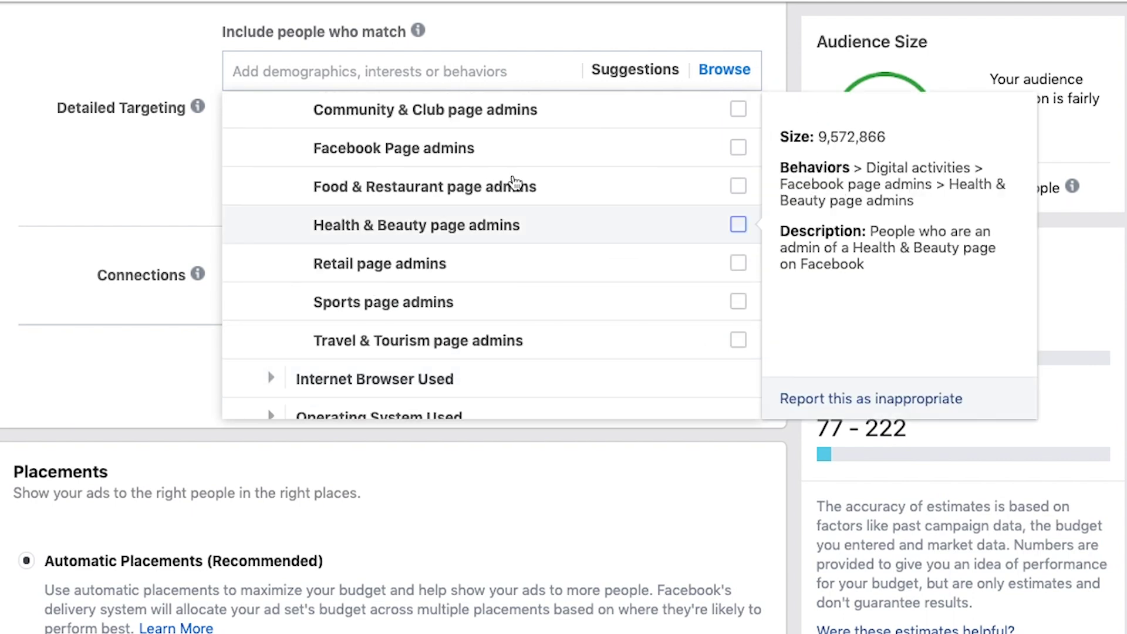
scroll(692, 274, "down", 1)
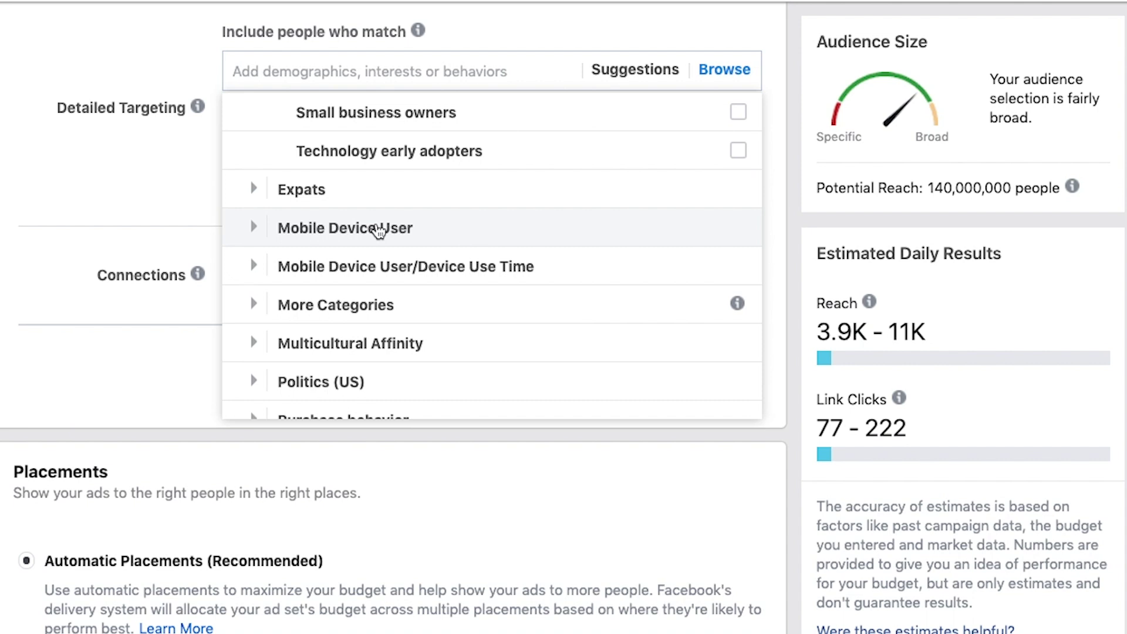
Step: Look through the More Categories, Politics (US) and Multicultural Affinity options under Behaviors, collapsing the groups after reading
left_click(254, 304)
scroll(276, 270, "down", 3)
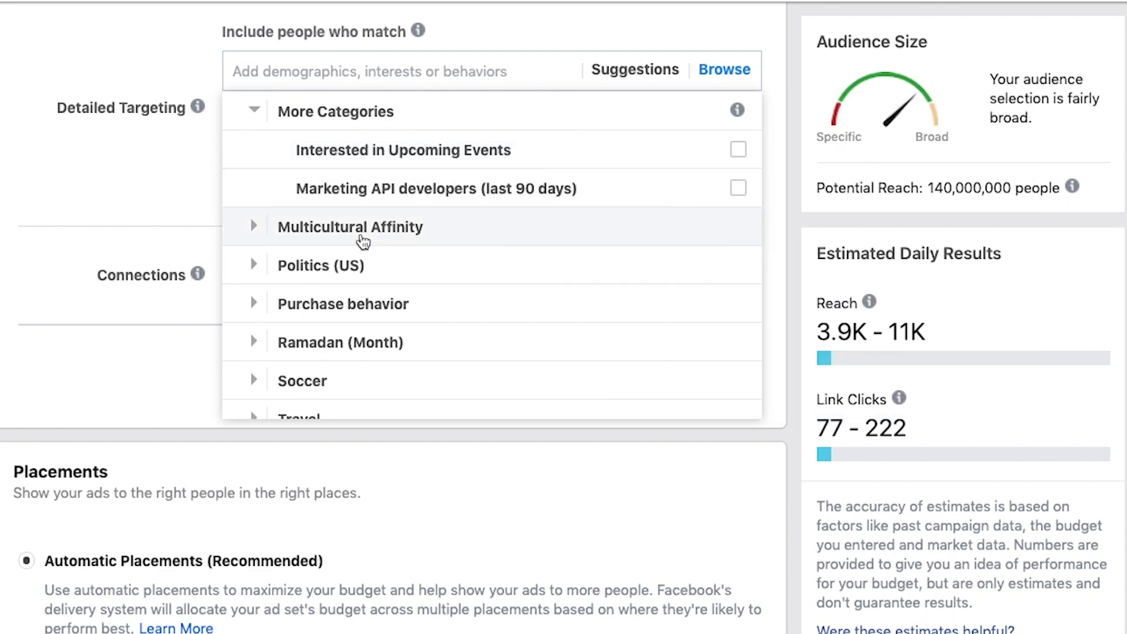
left_click(257, 270)
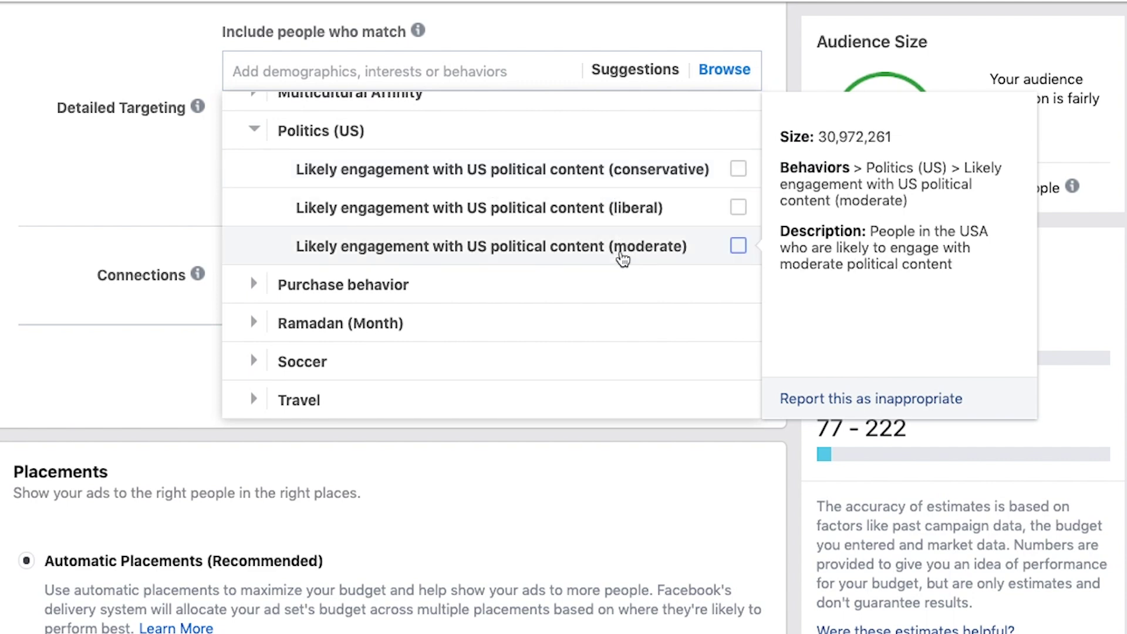
left_click(253, 136)
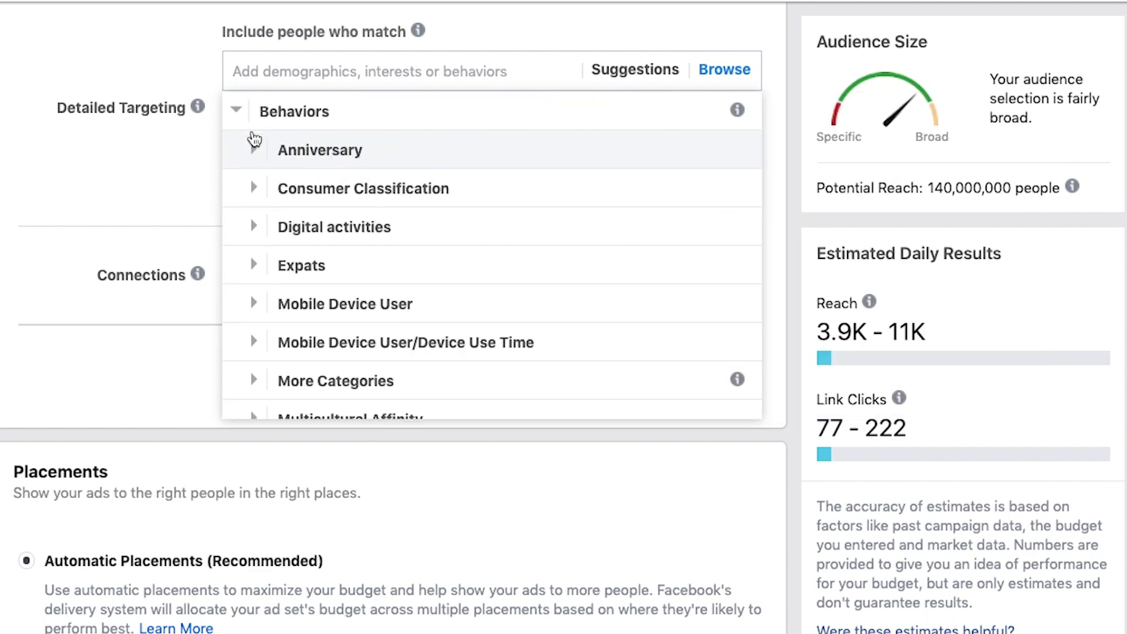
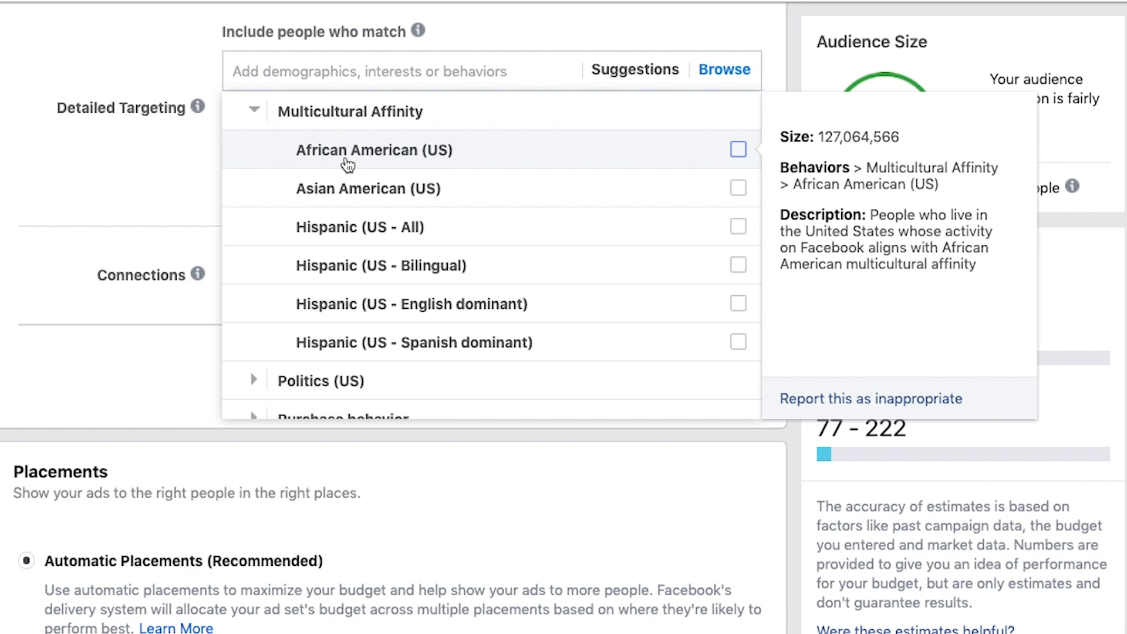
left_click(254, 111)
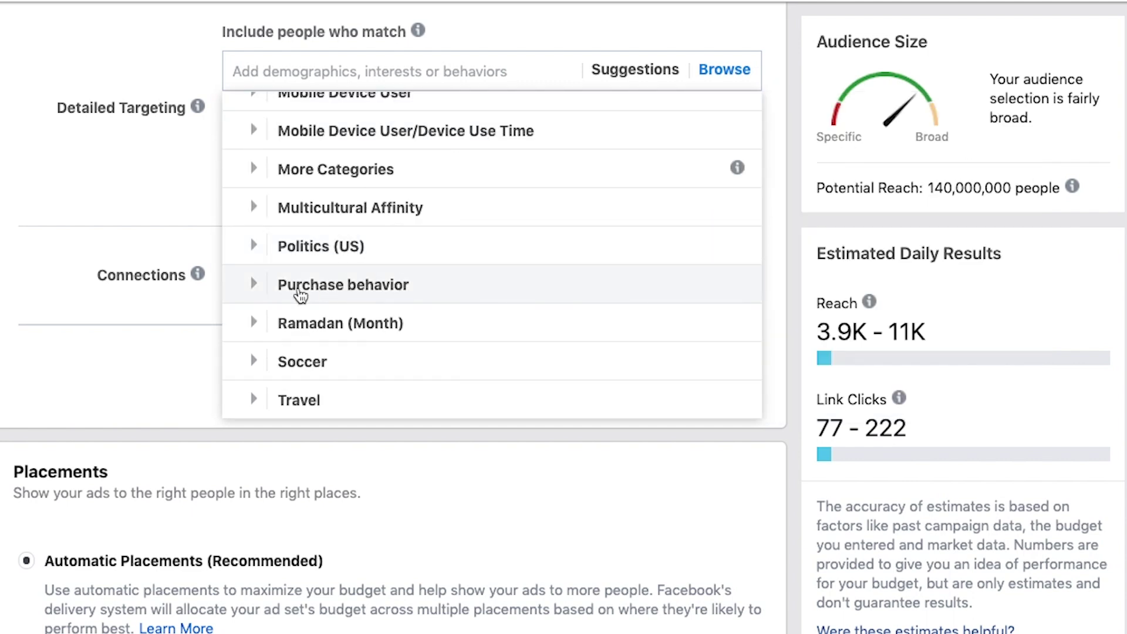
Step: Check the options under Purchase behavior and Travel, then close the detailed targeting list without selecting anything
left_click(253, 285)
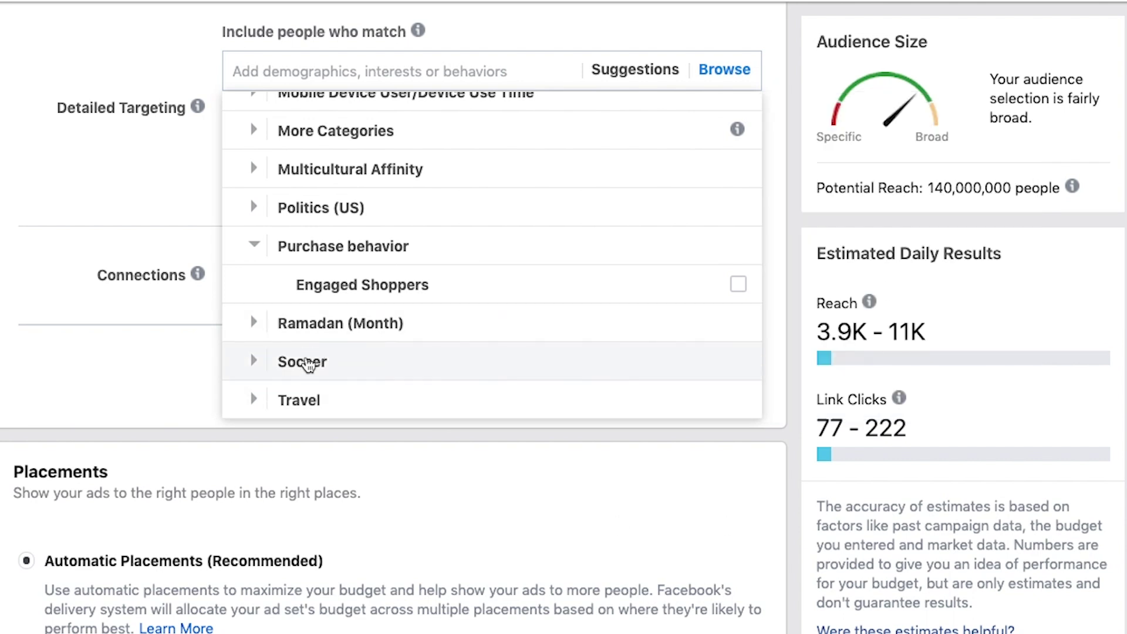
scroll(302, 371, "down", 1)
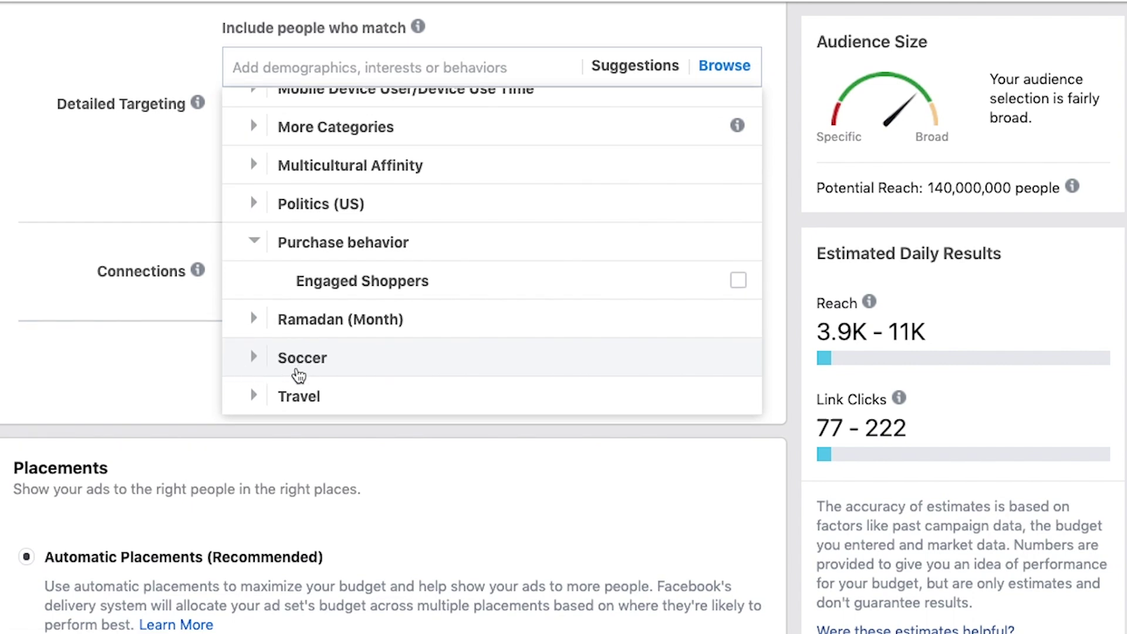
left_click(254, 390)
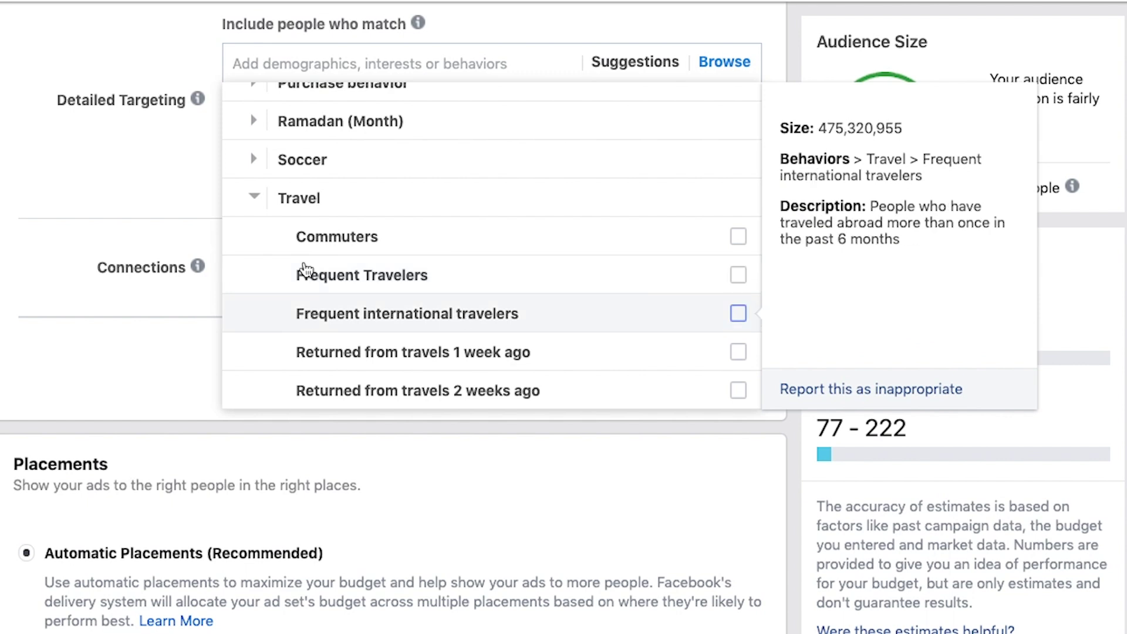
left_click(160, 383)
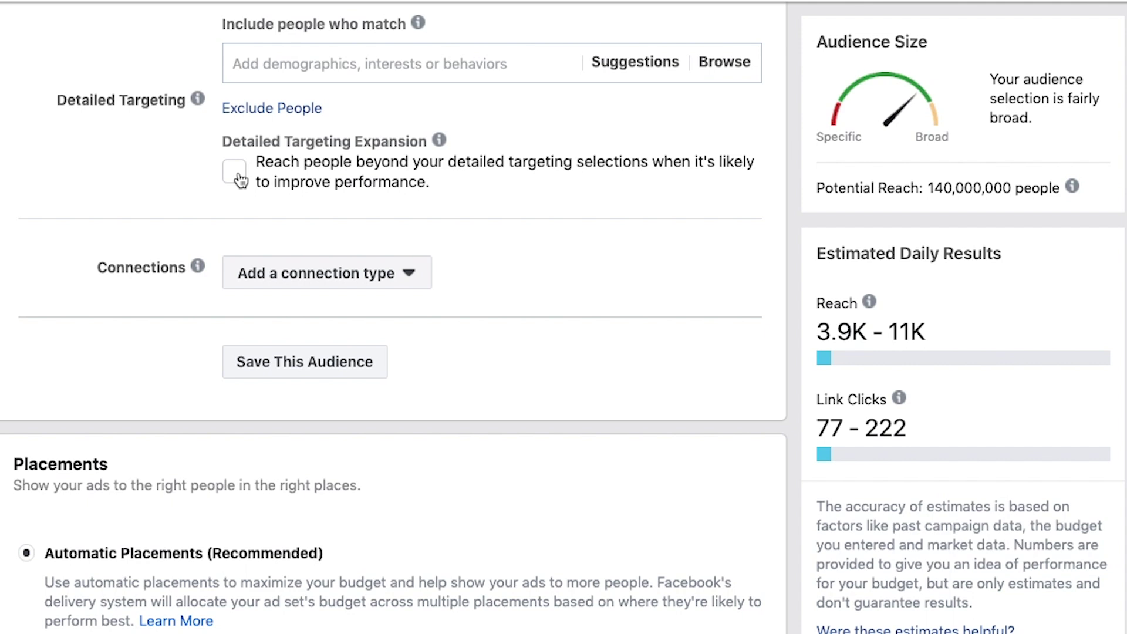
Step: Open the connection types and read through the Facebook Pages, Apps and Events options
left_click(368, 280)
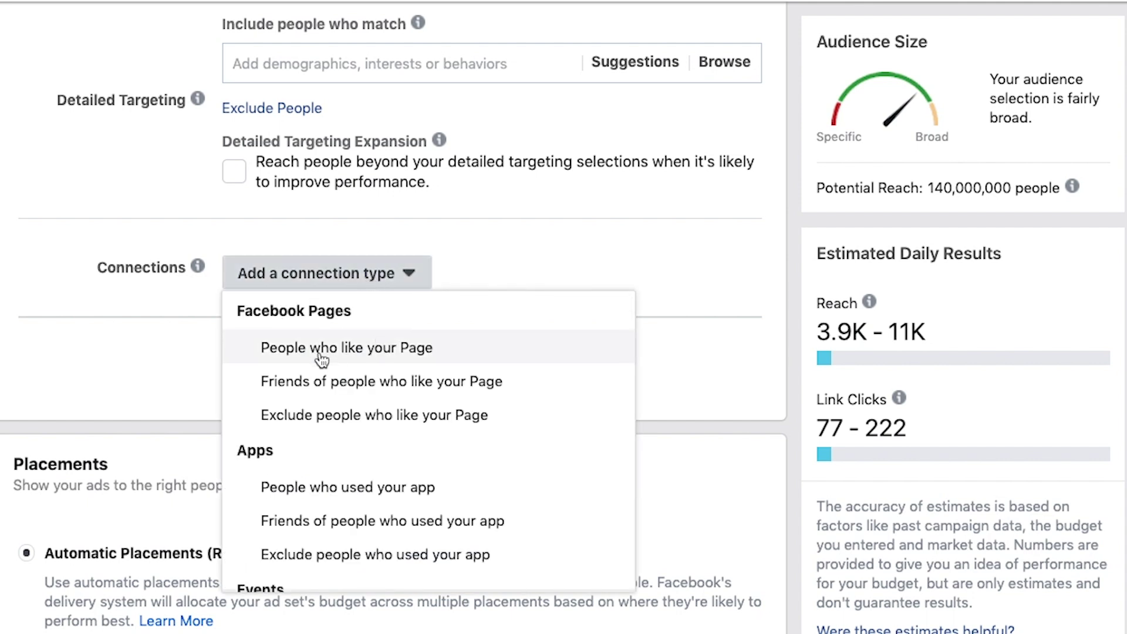
scroll(343, 360, "down", 1)
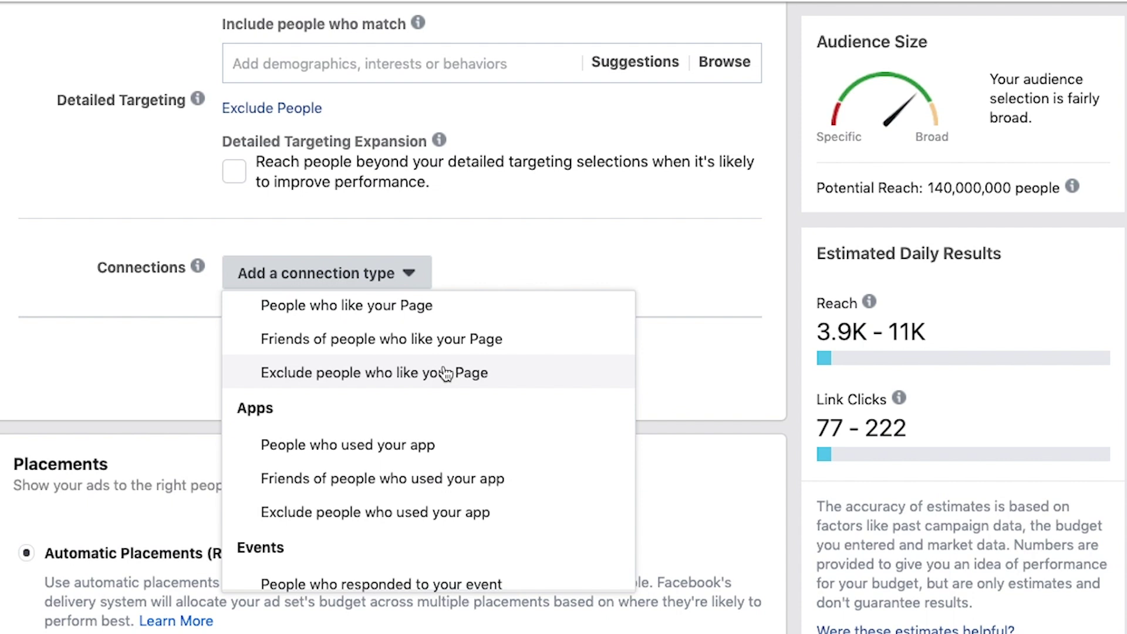
scroll(452, 387, "down", 3)
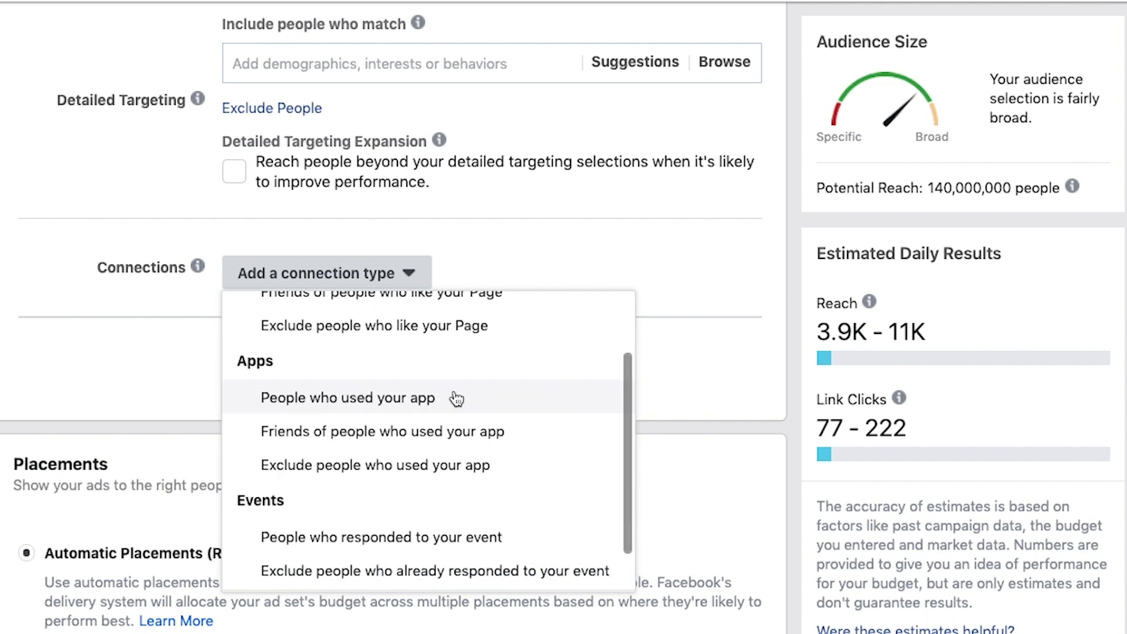
scroll(298, 549, "down", 1)
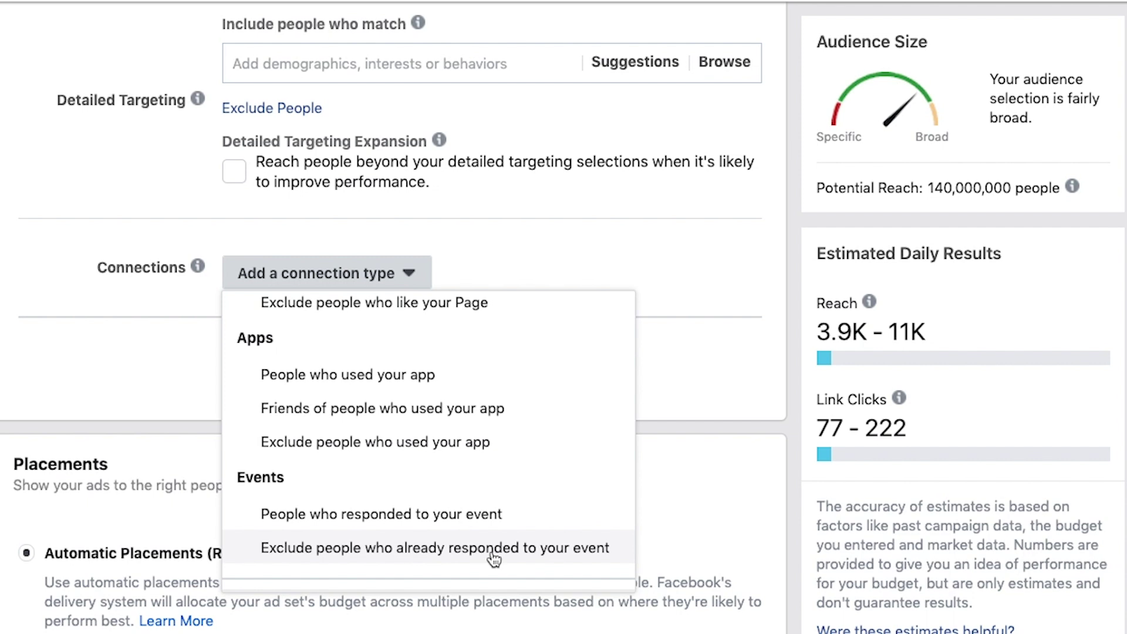